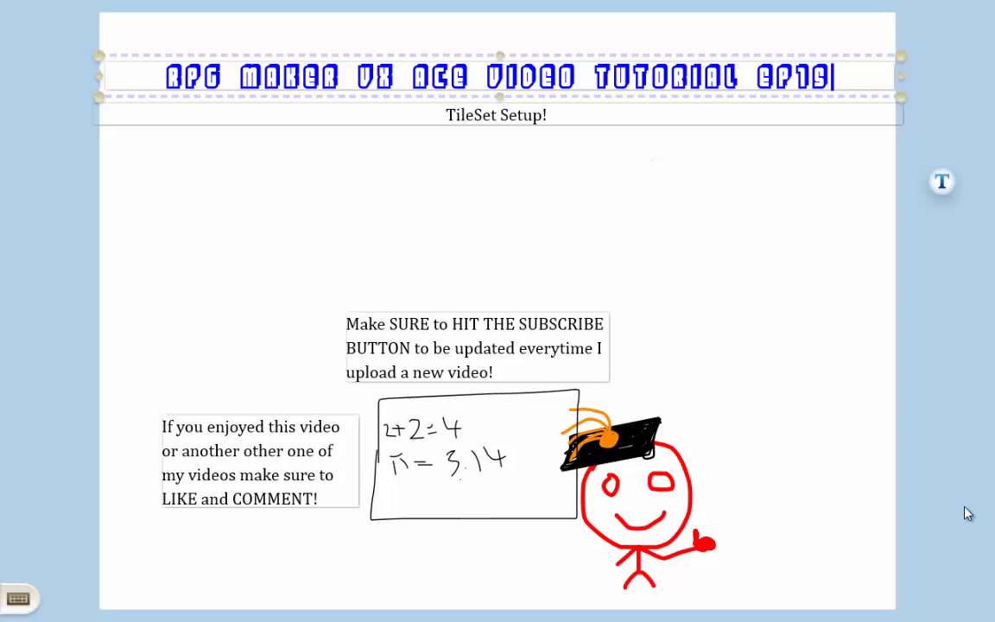
# - Start a 10-minute countdown in the MyTime app
pyautogui.moveTo(4, 39)
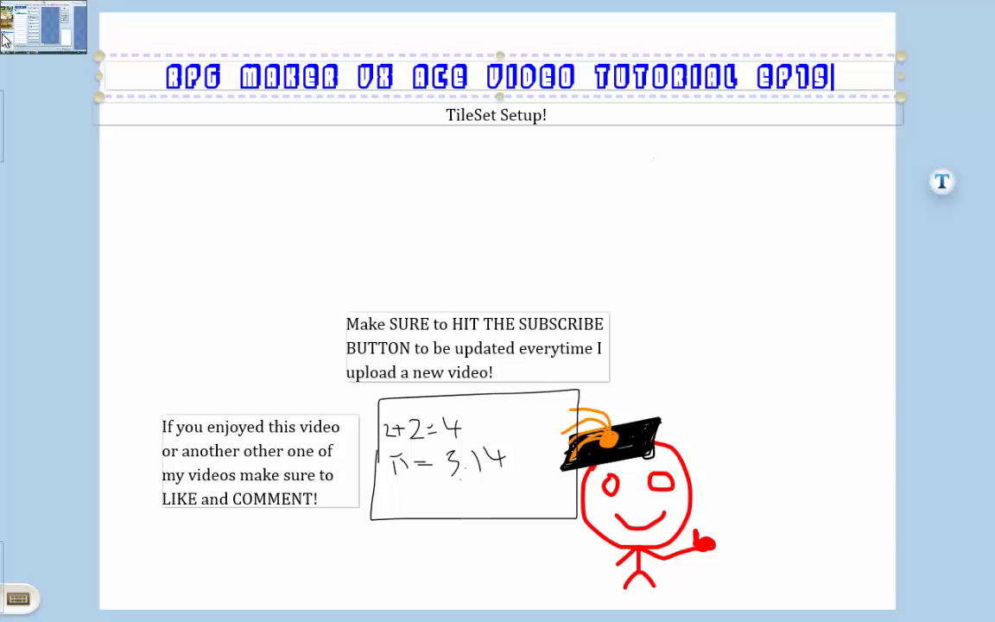
pyautogui.moveTo(4, 177)
pyautogui.click(65, 105)
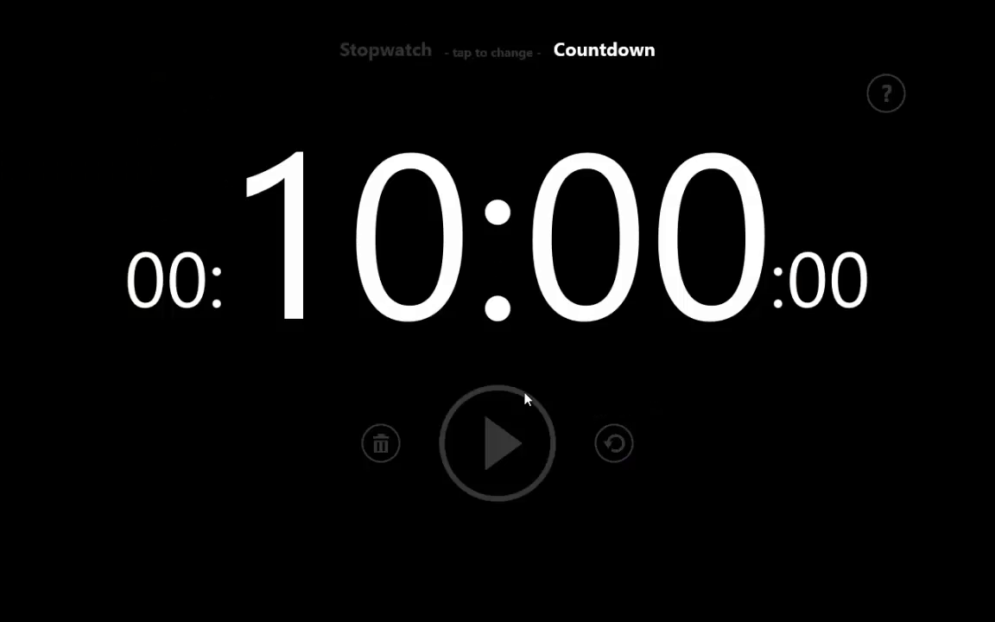
pyautogui.click(525, 399)
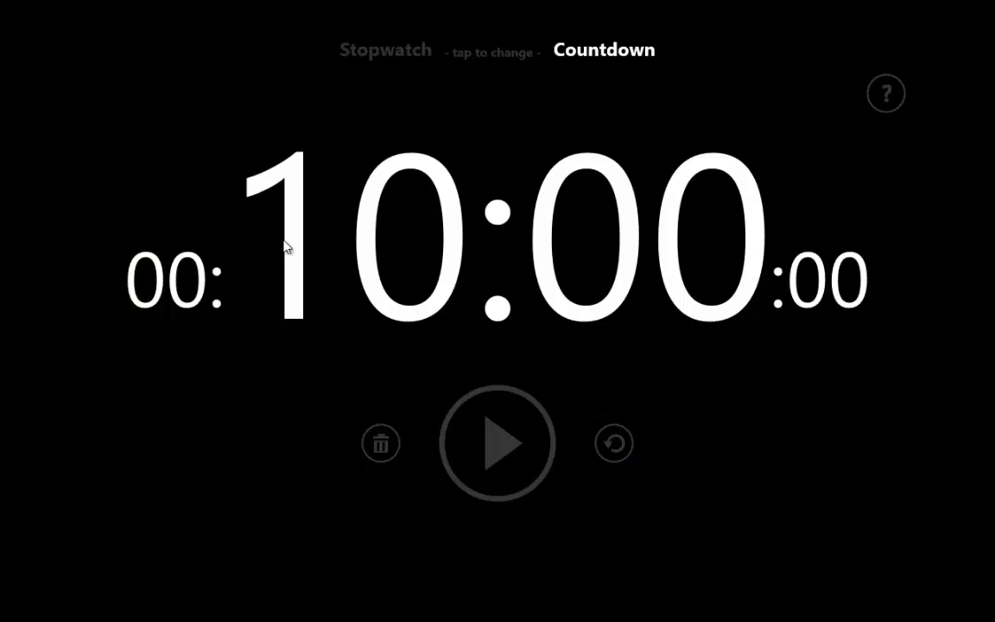
# - Return to the desktop where the RPG Maker VX Ace database is open
pyautogui.click(4, 9)
pyautogui.moveTo(4, 97)
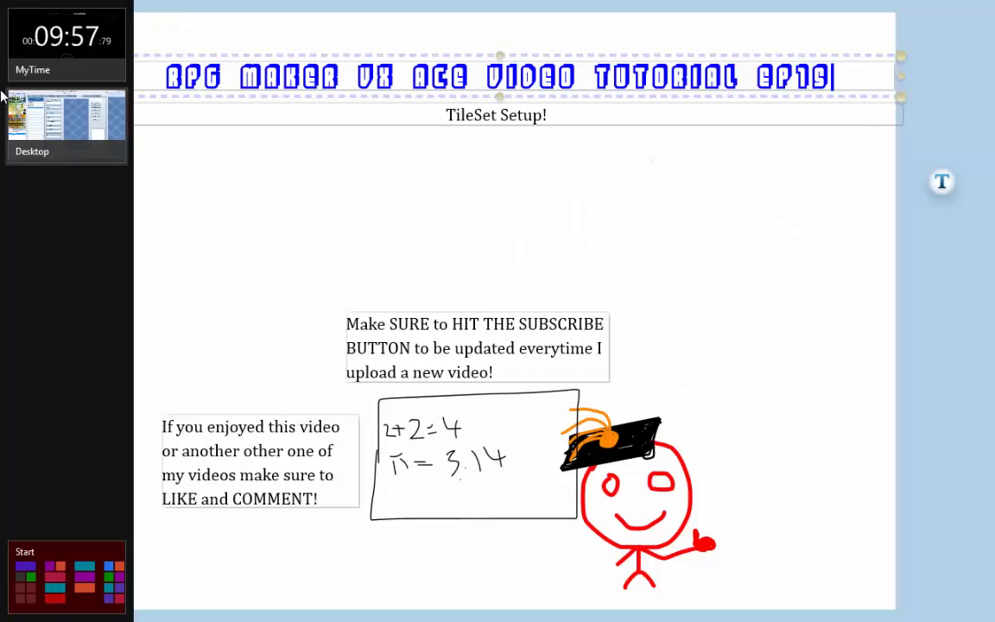
pyautogui.click(26, 112)
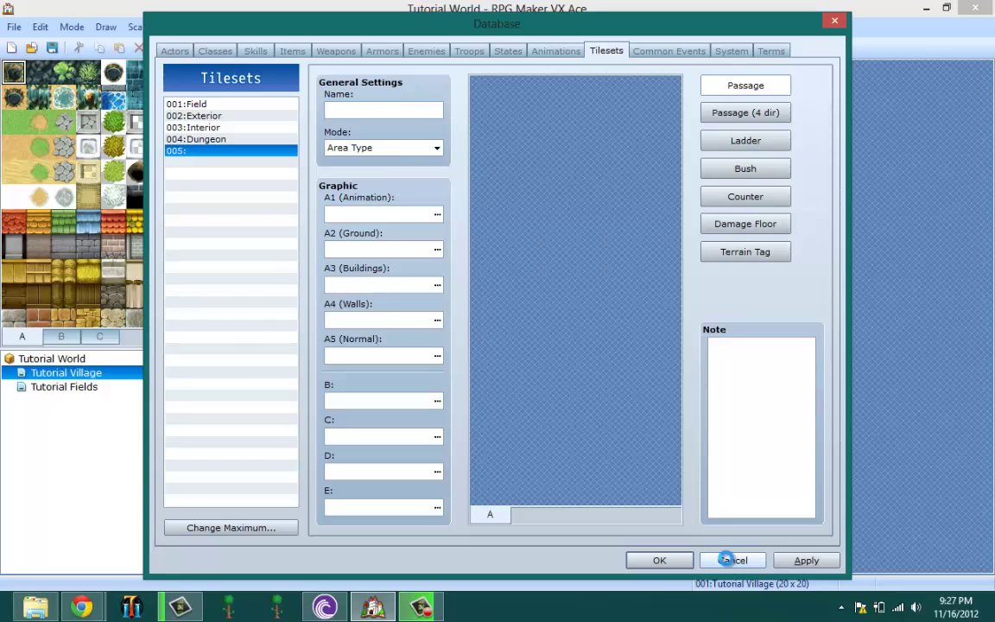
# - Cancel the Database without saving tileset 005, then browse the A and C palette tiles
pyautogui.click(730, 561)
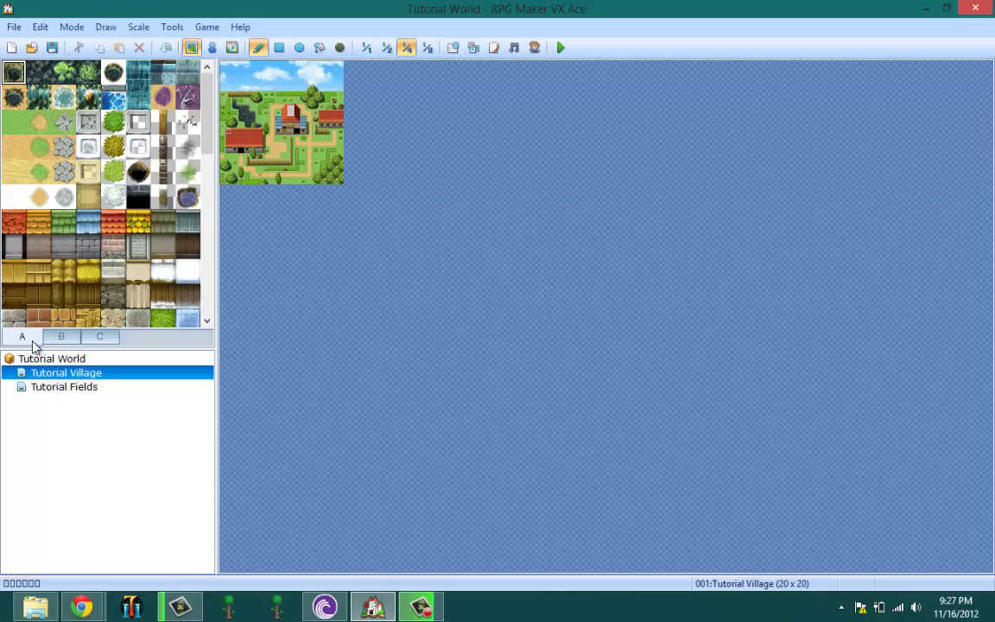
pyautogui.click(99, 337)
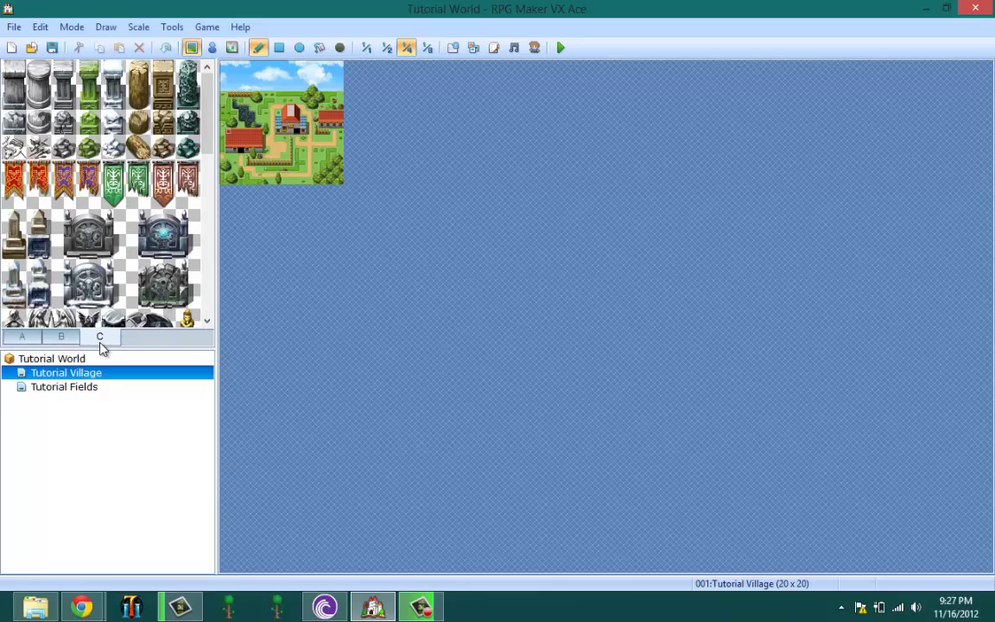
pyautogui.click(22, 337)
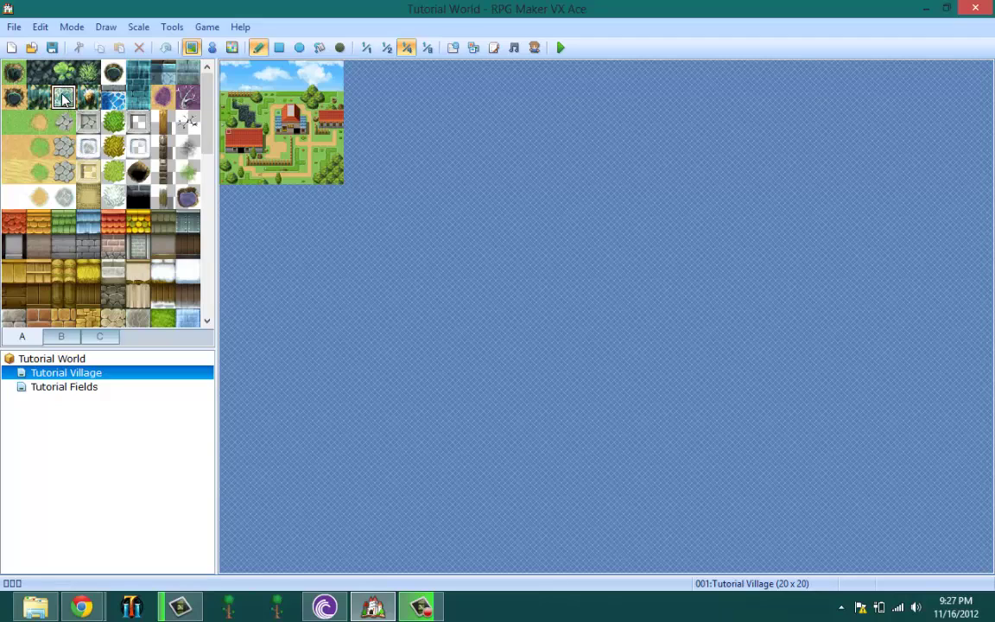
pyautogui.click(15, 97)
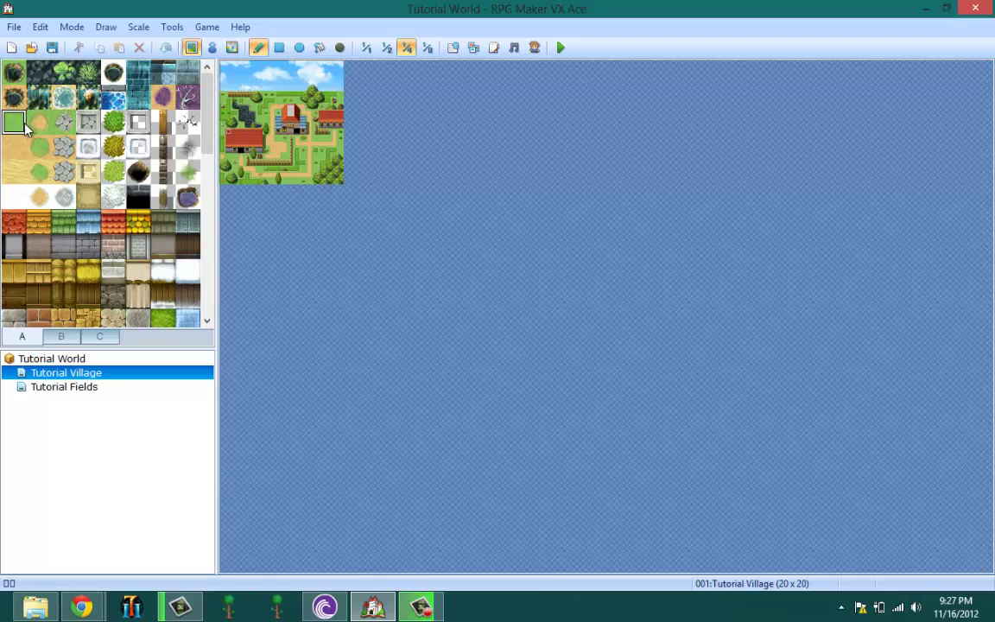
pyautogui.click(10, 197)
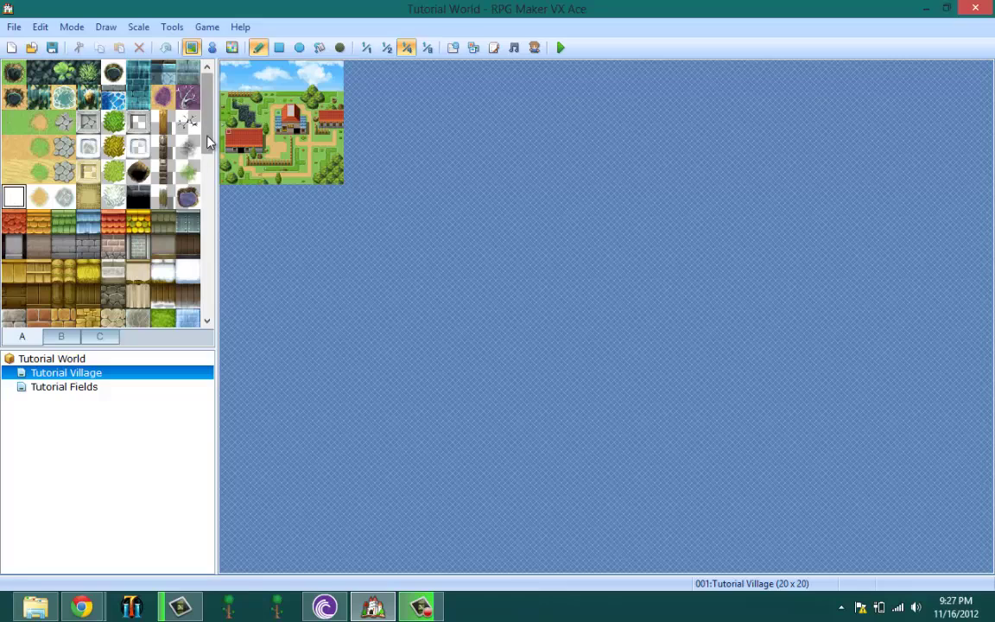
pyautogui.scroll(-5, 188, 149)
pyautogui.scroll(5, 182, 116)
pyautogui.scroll(-5, 190, 93)
pyautogui.scroll(5, 173, 173)
# - Browse the B and C tile sheets, then select the Tutorial World project entry
pyautogui.click(61, 336)
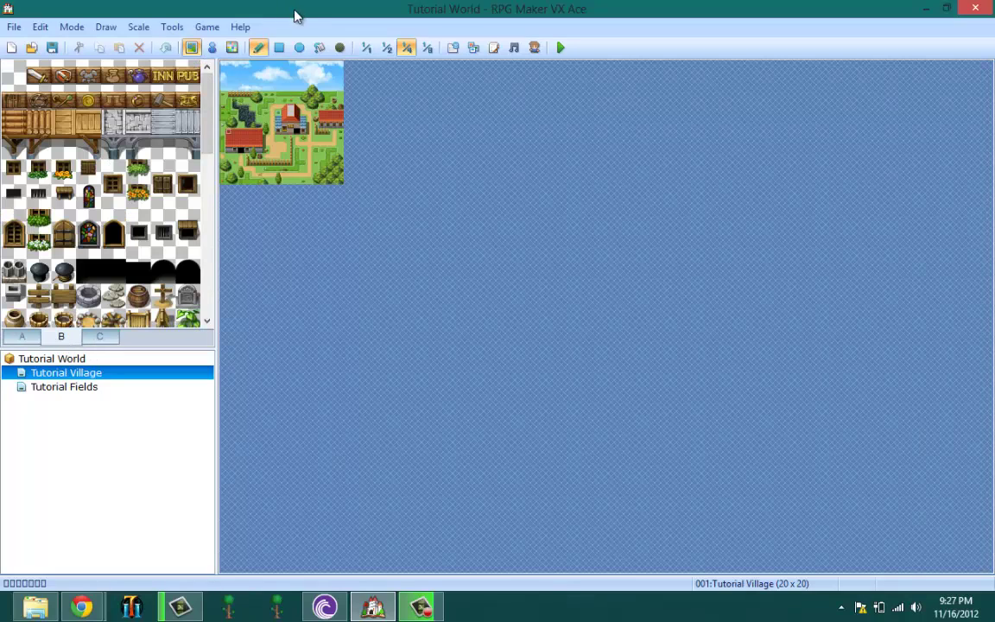
pyautogui.scroll(-8, 199, 242)
pyautogui.scroll(5, 203, 184)
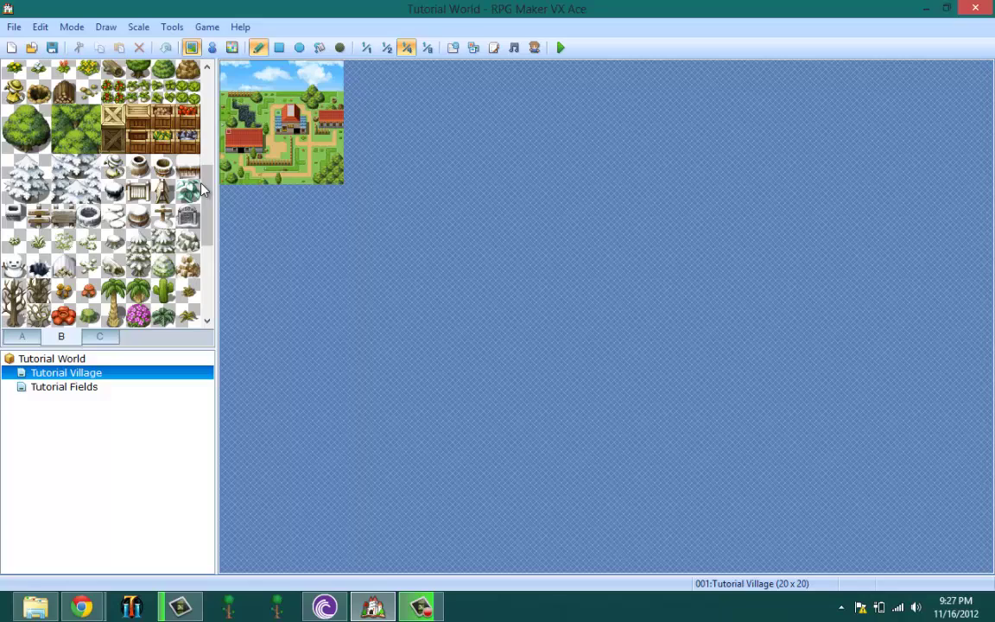
pyautogui.click(101, 336)
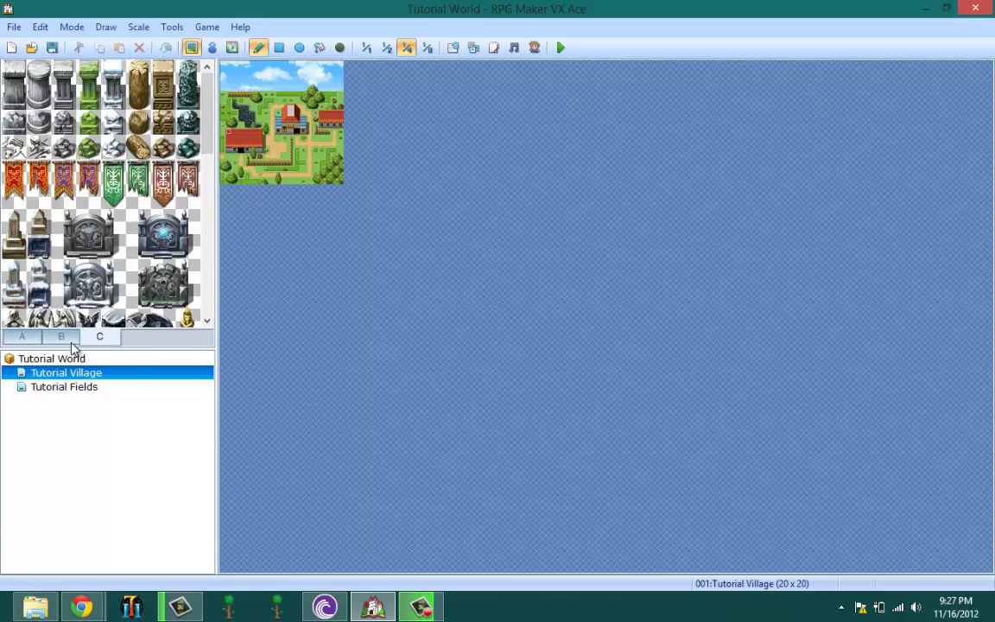
pyautogui.click(72, 342)
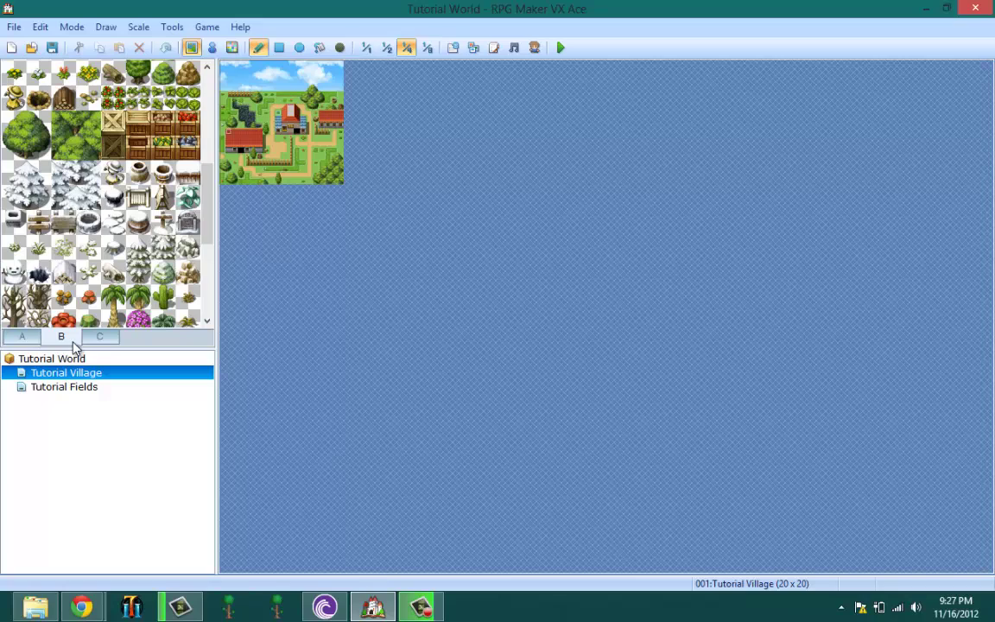
pyautogui.click(12, 356)
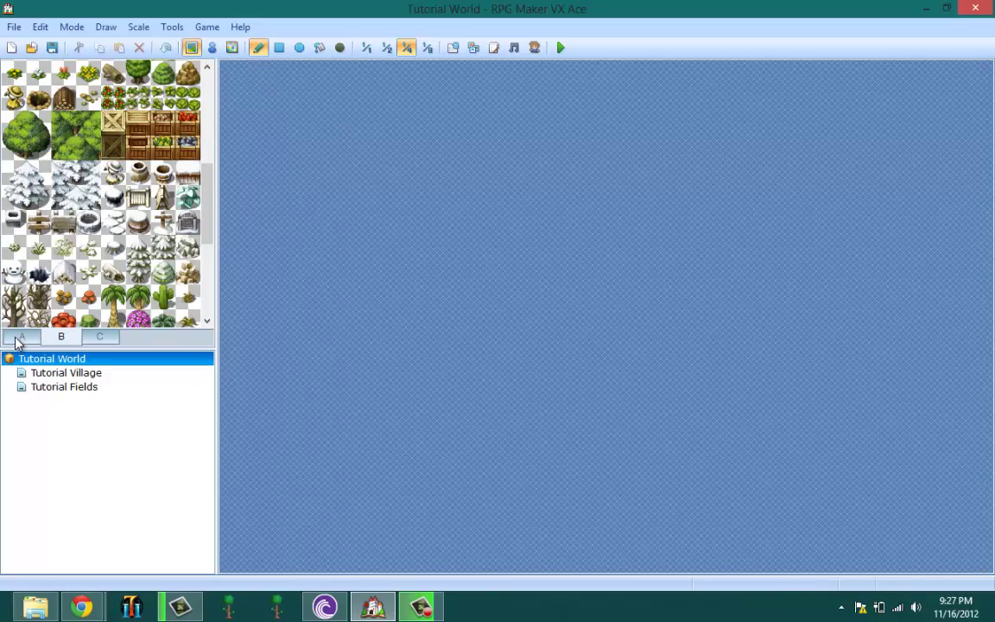
pyautogui.click(16, 339)
# - Raise the Database's maximum tileset count to 5
pyautogui.click(172, 26)
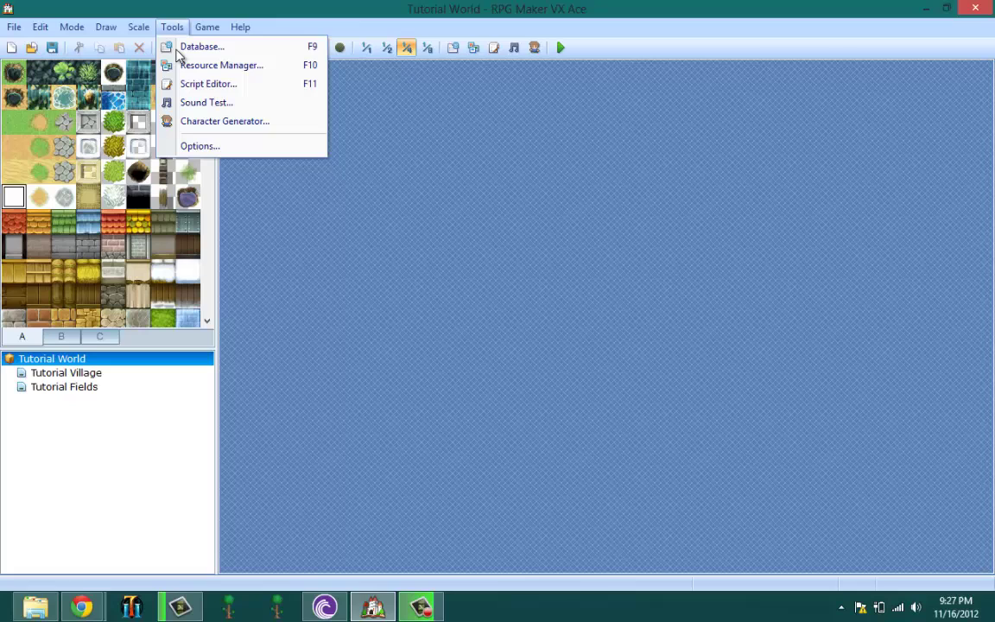
pyautogui.click(177, 46)
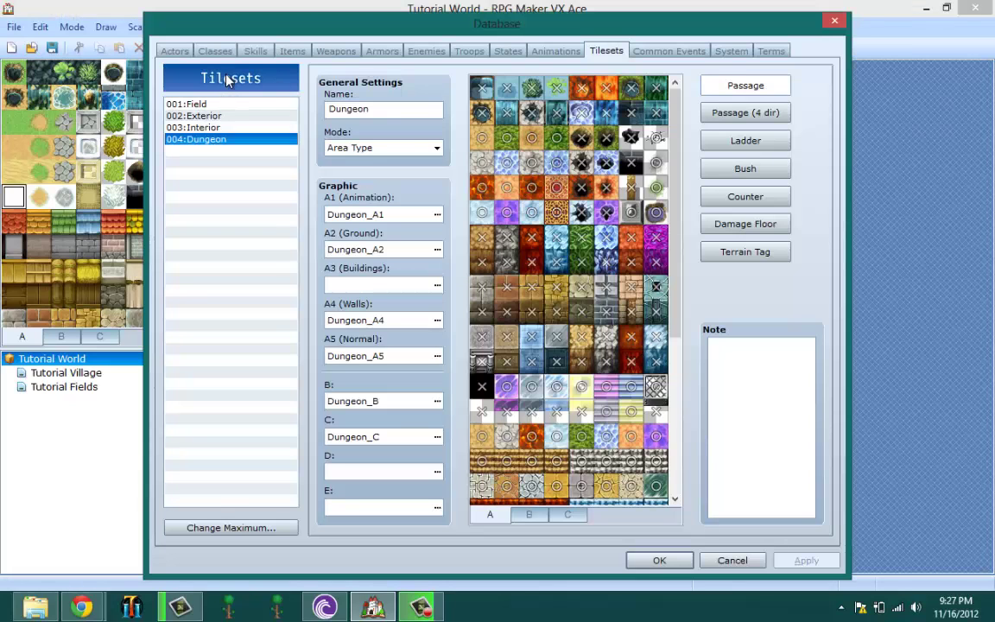
pyautogui.click(204, 529)
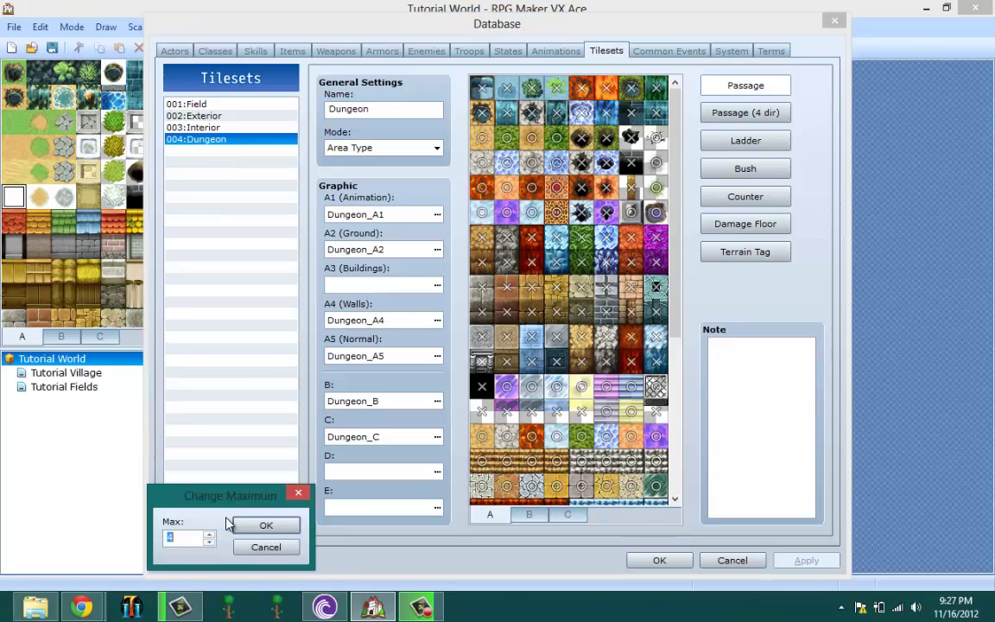
pyautogui.click(208, 534)
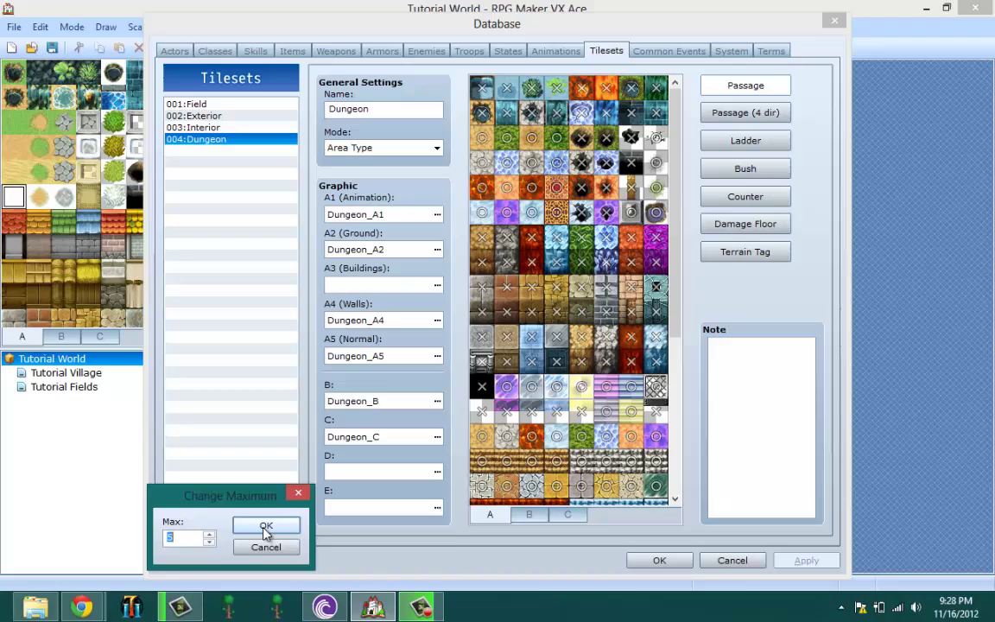
pyautogui.click(265, 529)
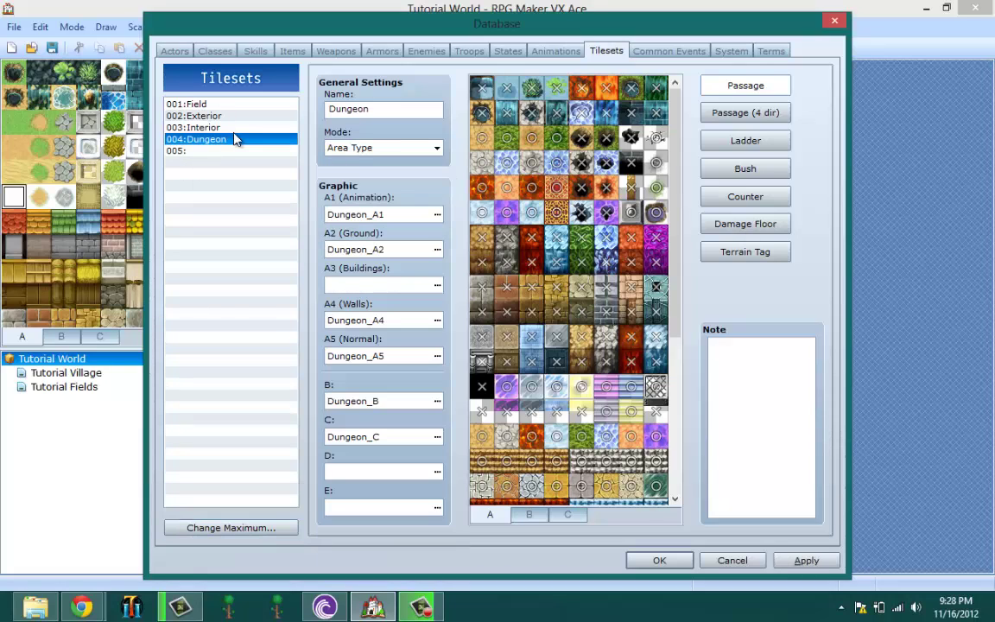
# - Name the new tileset 005 'This TileSet'
pyautogui.click(192, 149)
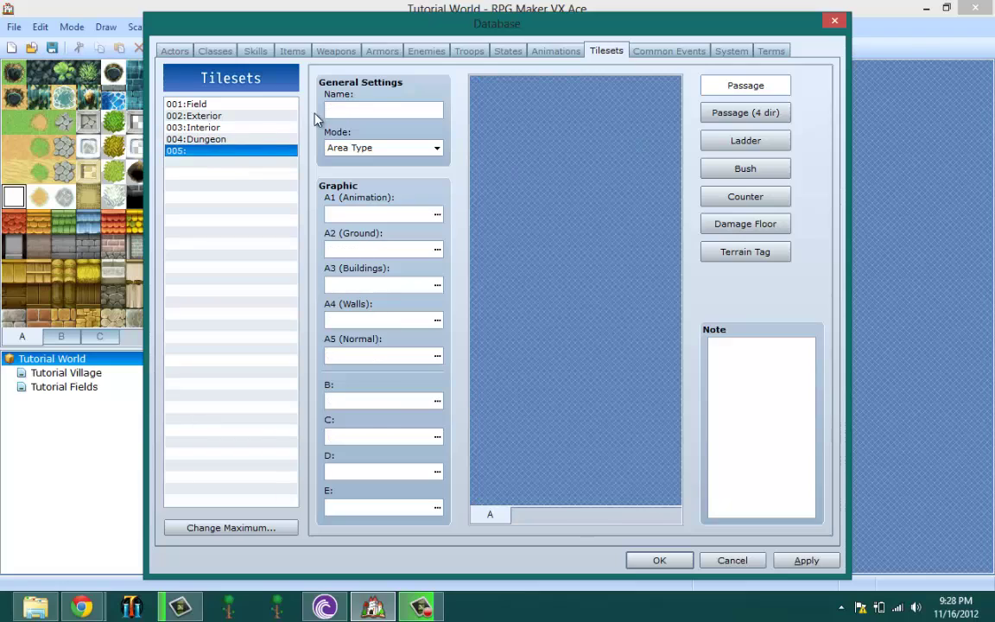
pyautogui.click(342, 107)
pyautogui.write('This Tile Set')
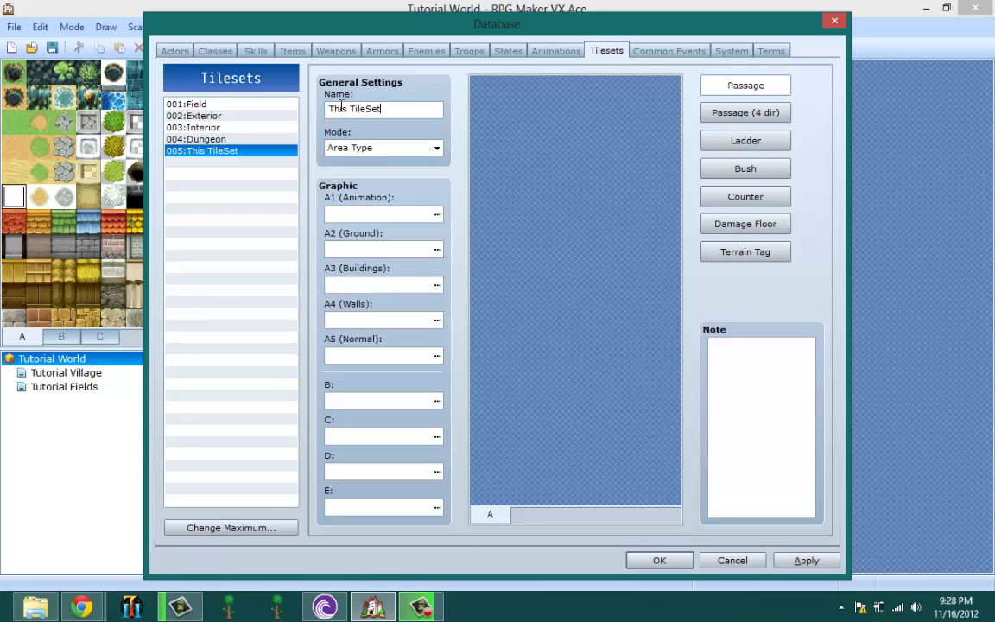
pyautogui.click(348, 149)
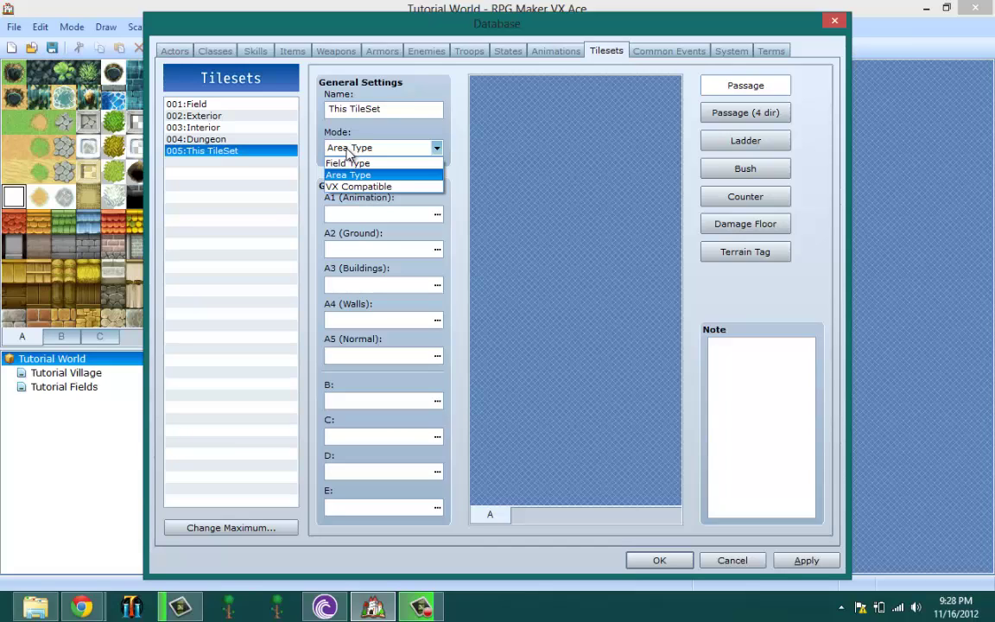
# - Compare the Field, Interior, Dungeon and Exterior tileset settings, then reselect This TileSet
pyautogui.click(214, 108)
pyautogui.click(209, 105)
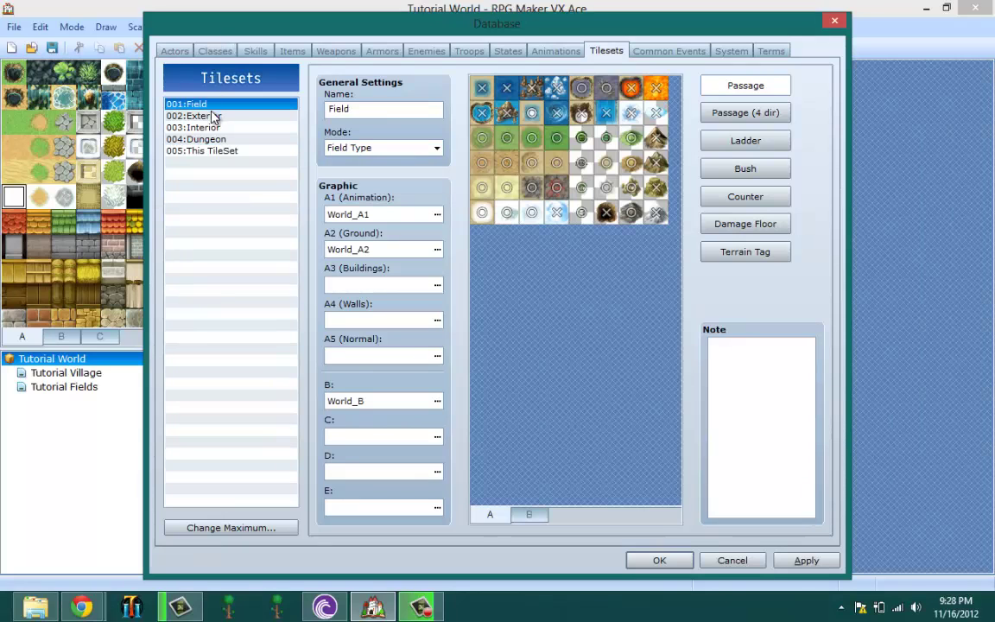
pyautogui.click(194, 127)
pyautogui.click(195, 138)
pyautogui.click(194, 127)
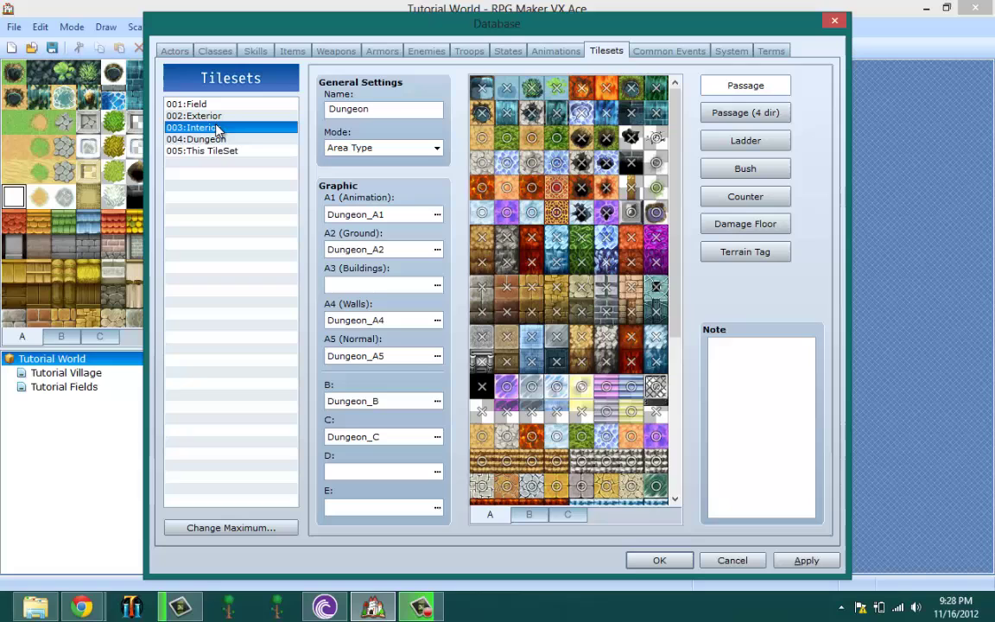
pyautogui.click(216, 116)
pyautogui.click(216, 103)
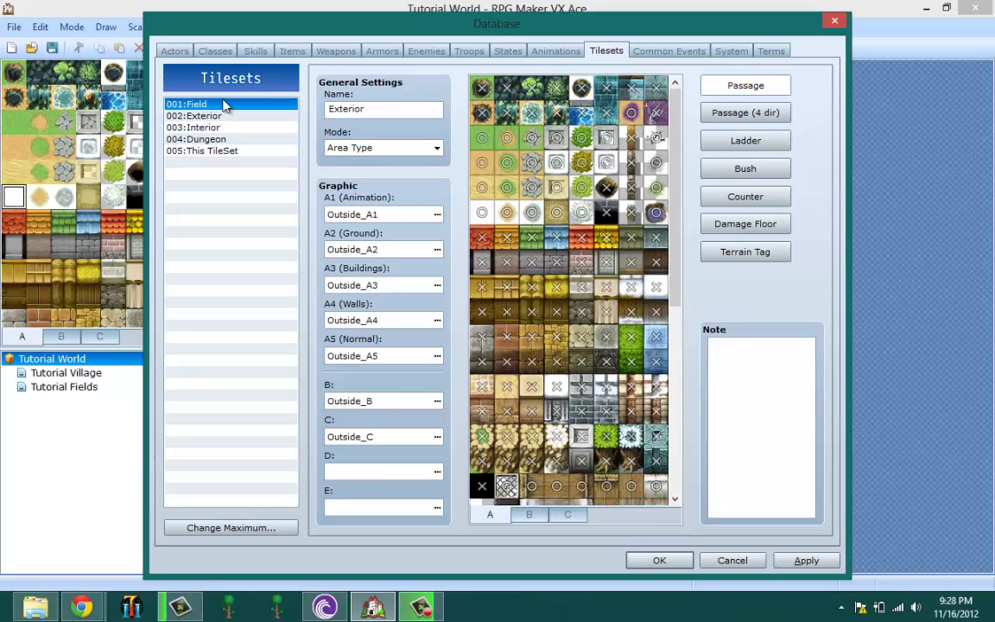
pyautogui.click(207, 150)
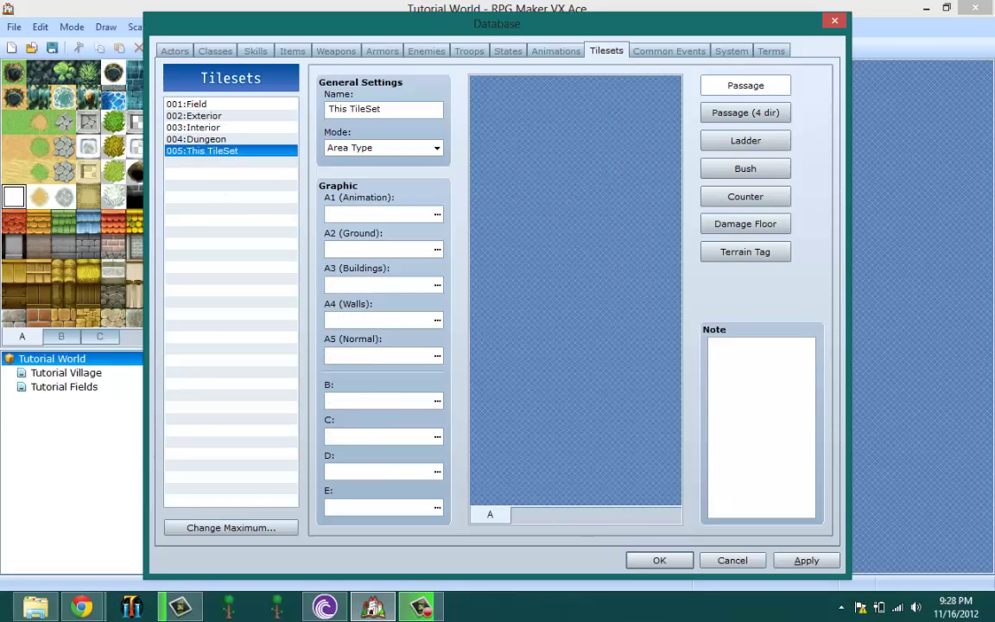
# - Keep This TileSet's mode as Area Type
pyautogui.click(406, 154)
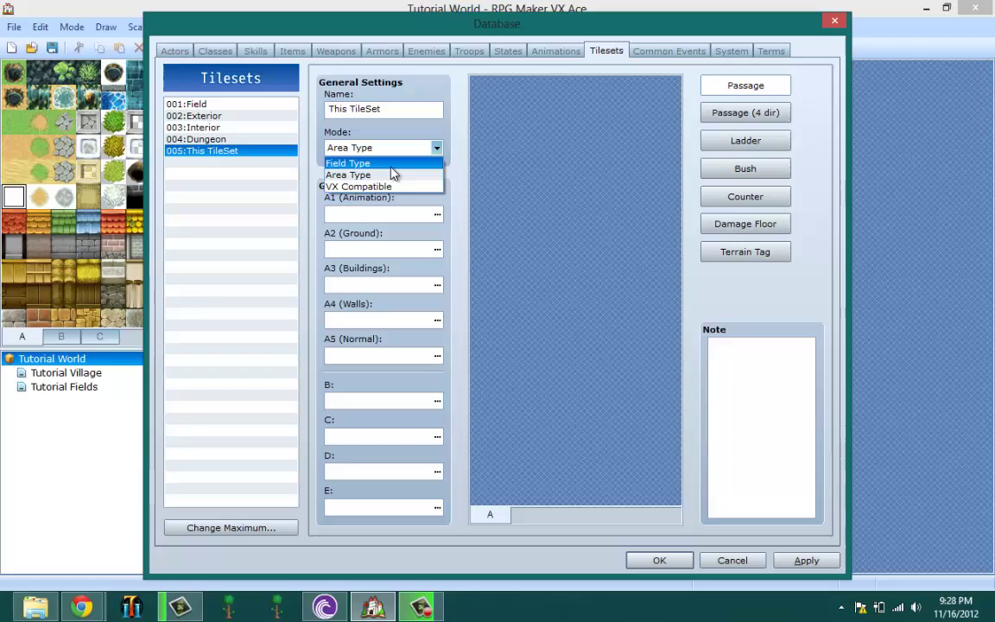
pyautogui.click(386, 176)
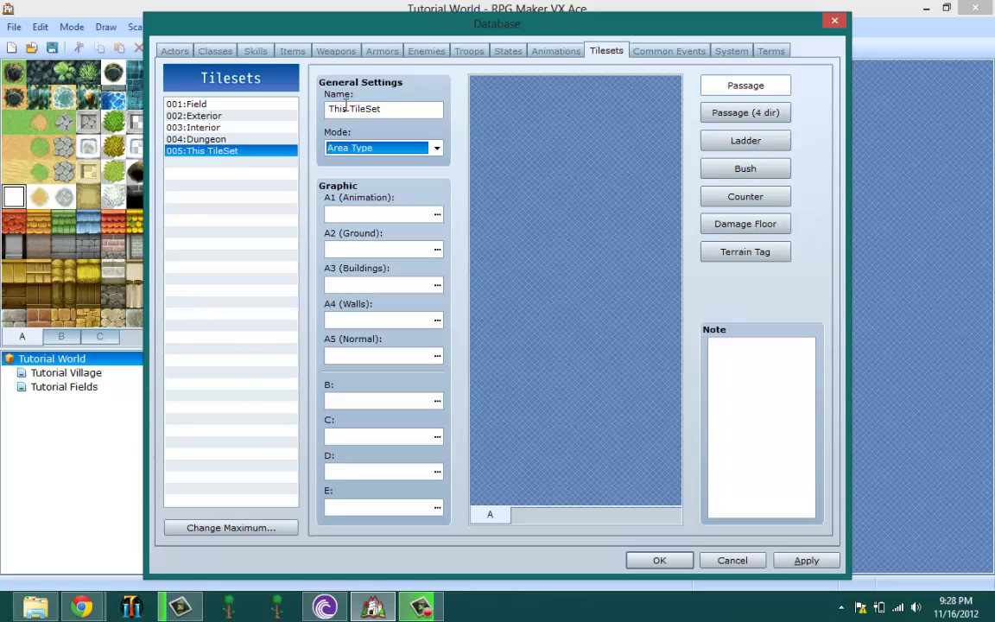
pyautogui.click(437, 152)
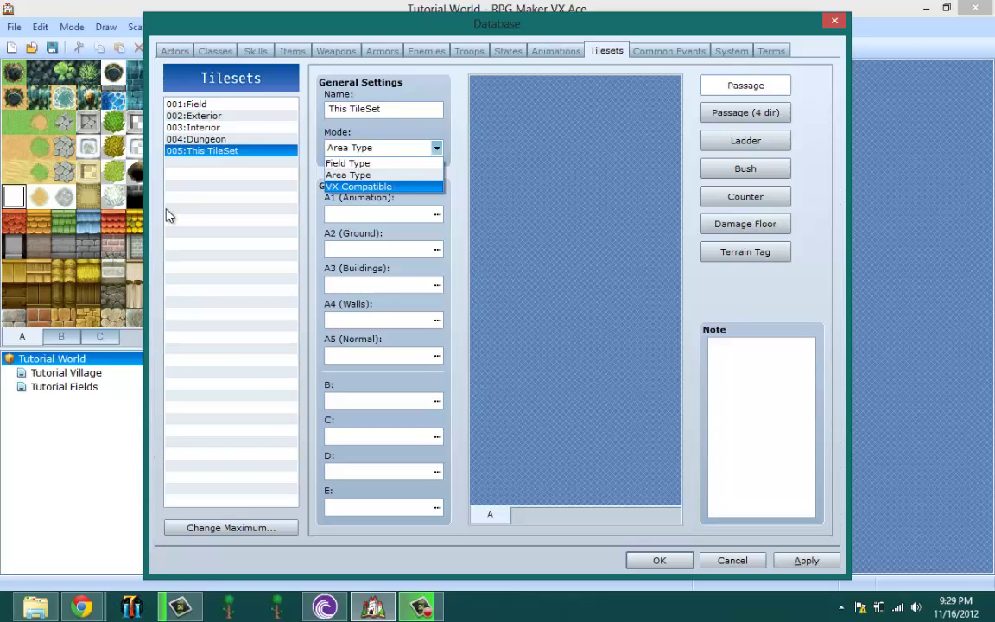
pyautogui.click(204, 194)
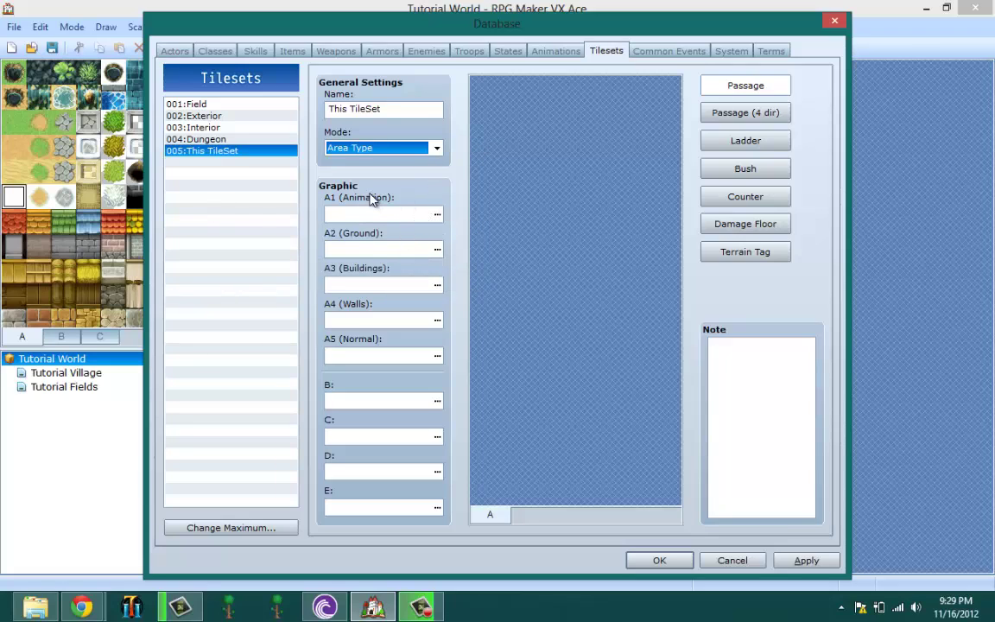
# - Preview several gallery tilesets and pick Dungeon_A1 as the A1 graphic
pyautogui.moveTo(355, 196)
pyautogui.click(438, 216)
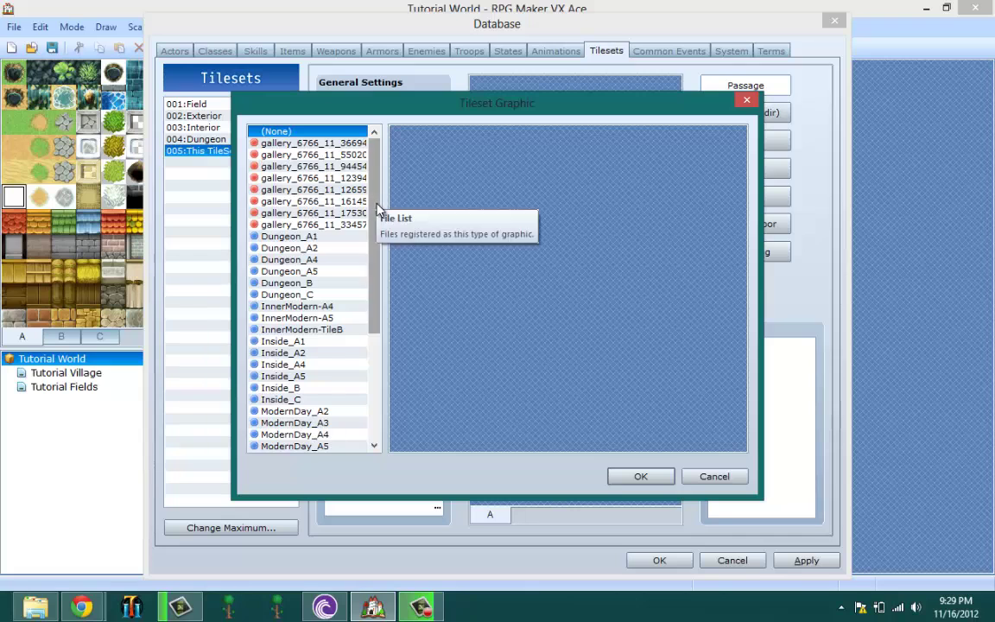
pyautogui.scroll(-3, 378, 210)
pyautogui.scroll(3, 378, 200)
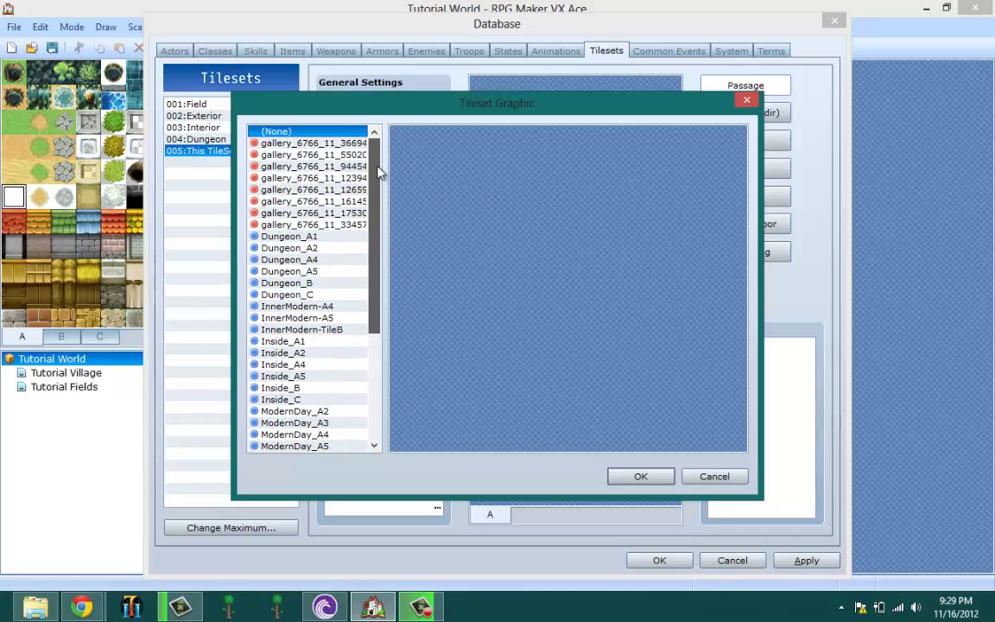
pyautogui.click(310, 143)
pyautogui.click(332, 155)
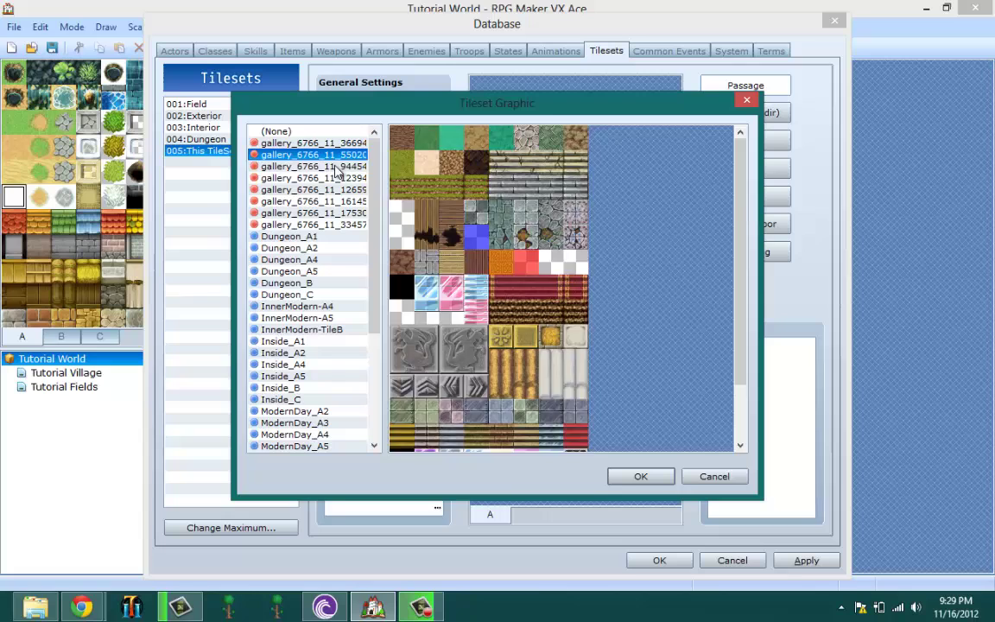
pyautogui.click(307, 166)
pyautogui.click(302, 177)
pyautogui.click(307, 212)
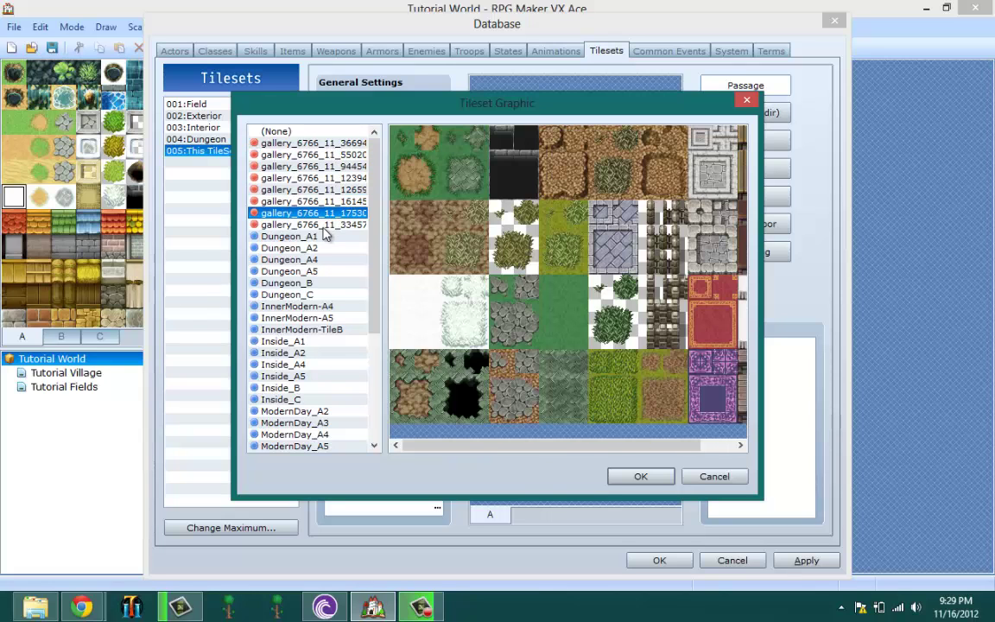
pyautogui.click(315, 225)
pyautogui.doubleClick(302, 236)
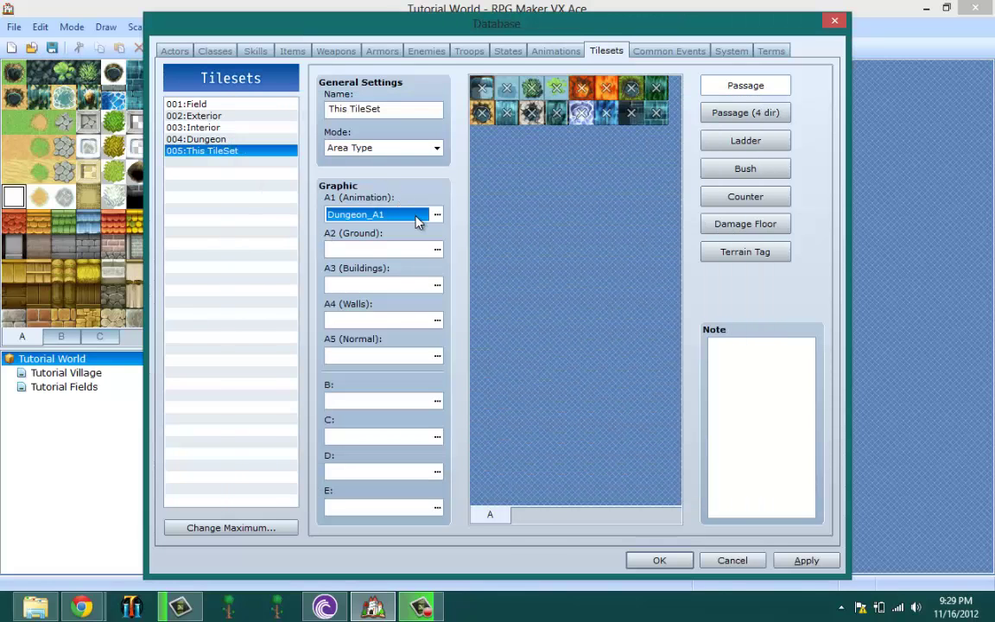
# - Reopen the A1 file list, compare gallery tilesets and select Outside_A1 instead
pyautogui.click(437, 214)
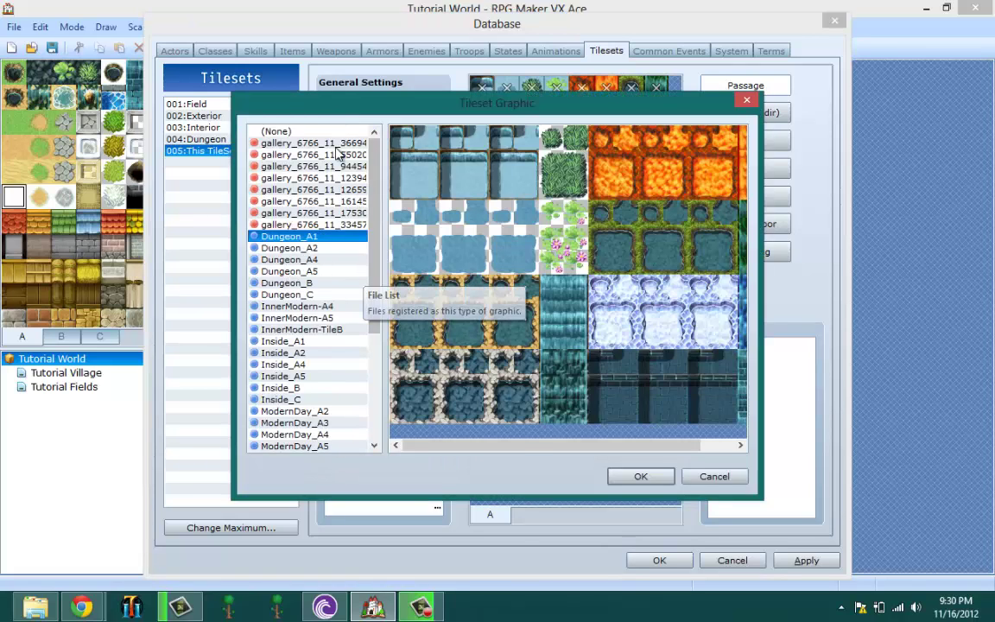
pyautogui.click(328, 143)
pyautogui.click(337, 167)
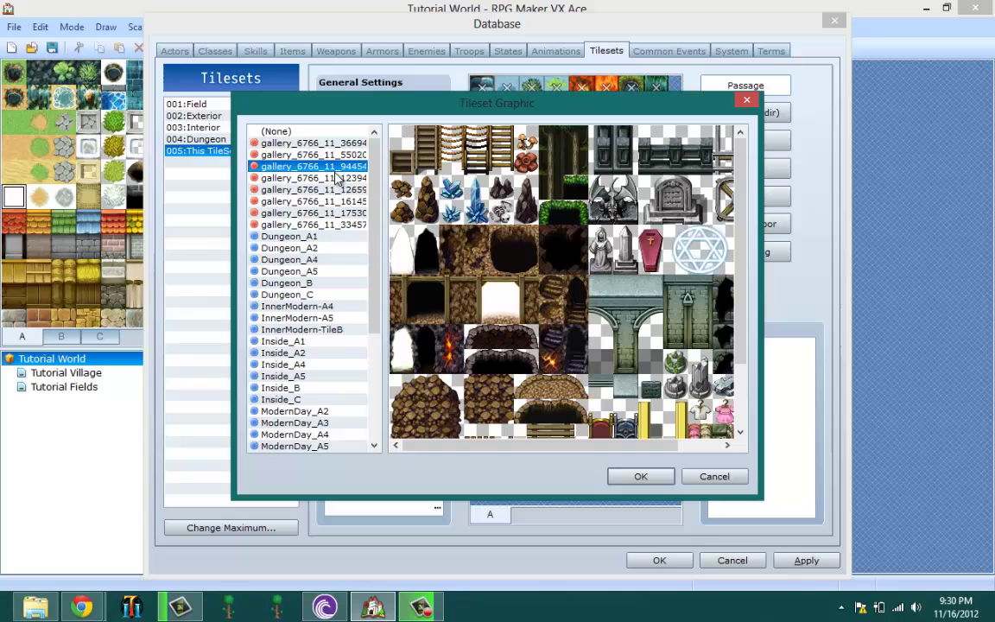
pyautogui.click(336, 177)
pyautogui.click(334, 190)
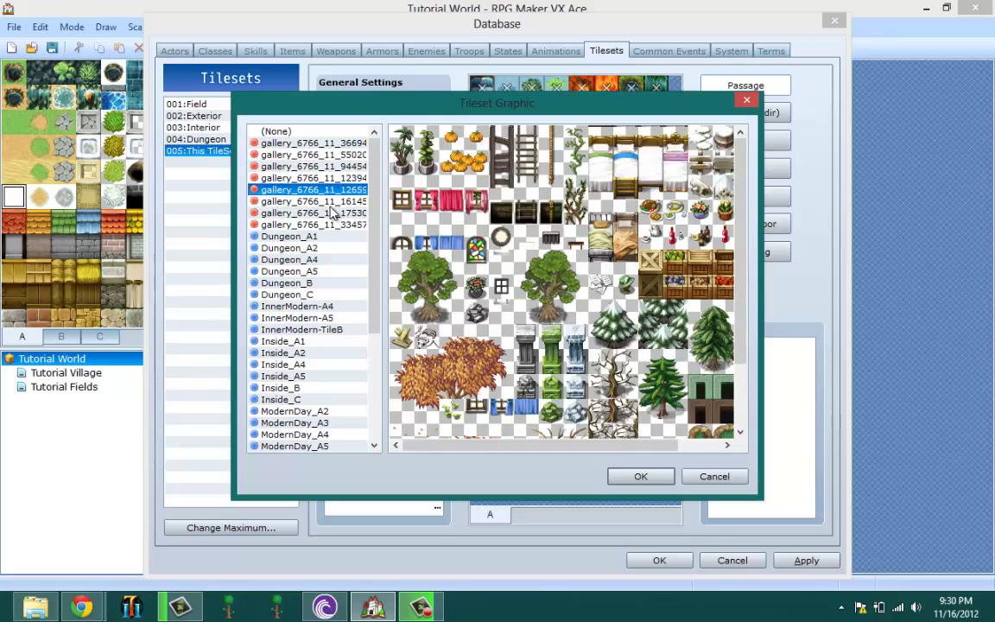
pyautogui.click(334, 213)
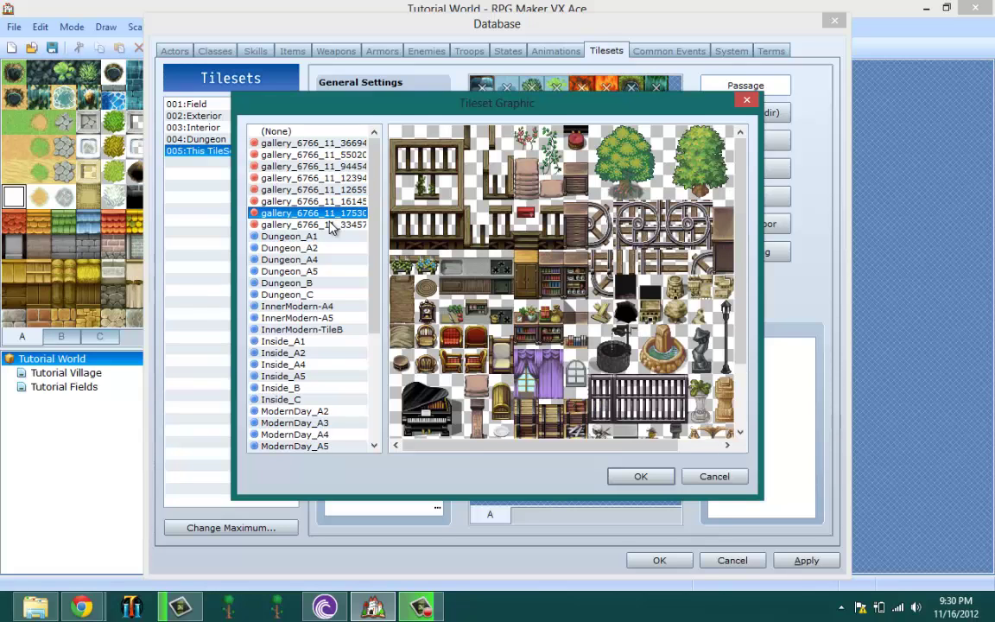
pyautogui.click(331, 224)
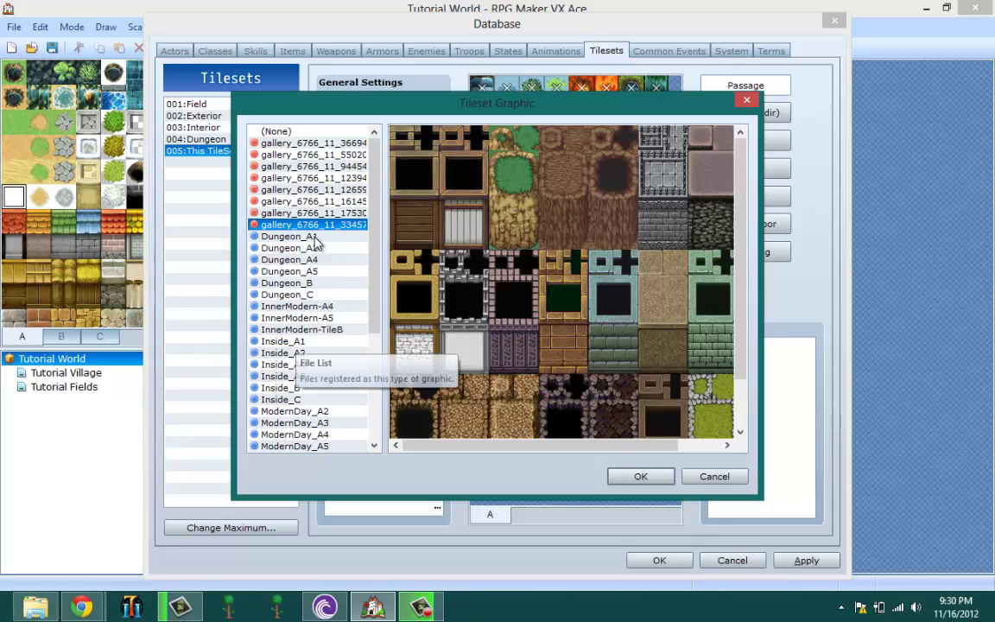
pyautogui.scroll(-1, 376, 325)
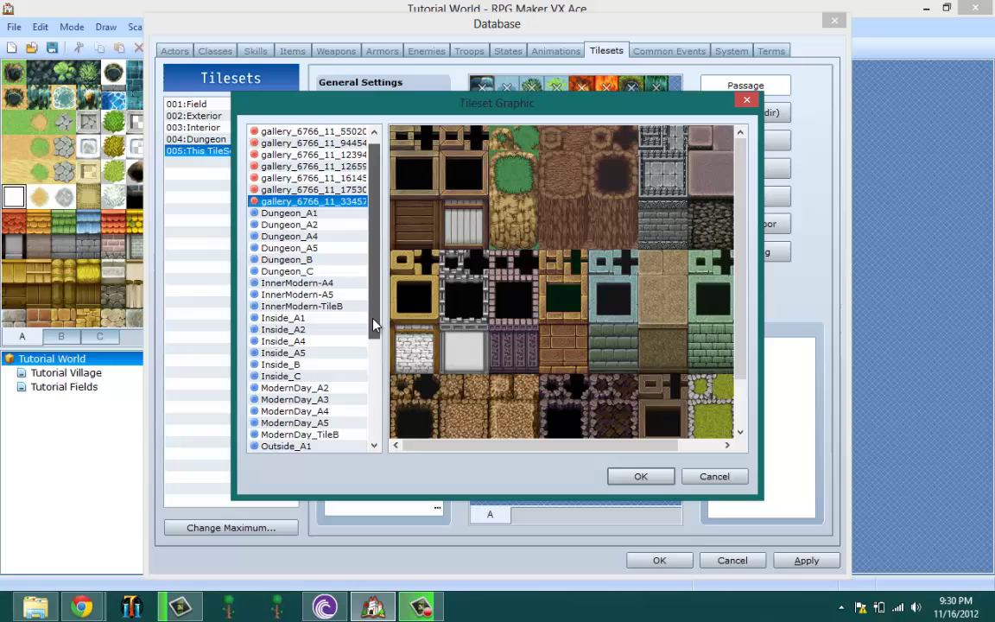
pyautogui.scroll(-3, 376, 325)
pyautogui.click(285, 364)
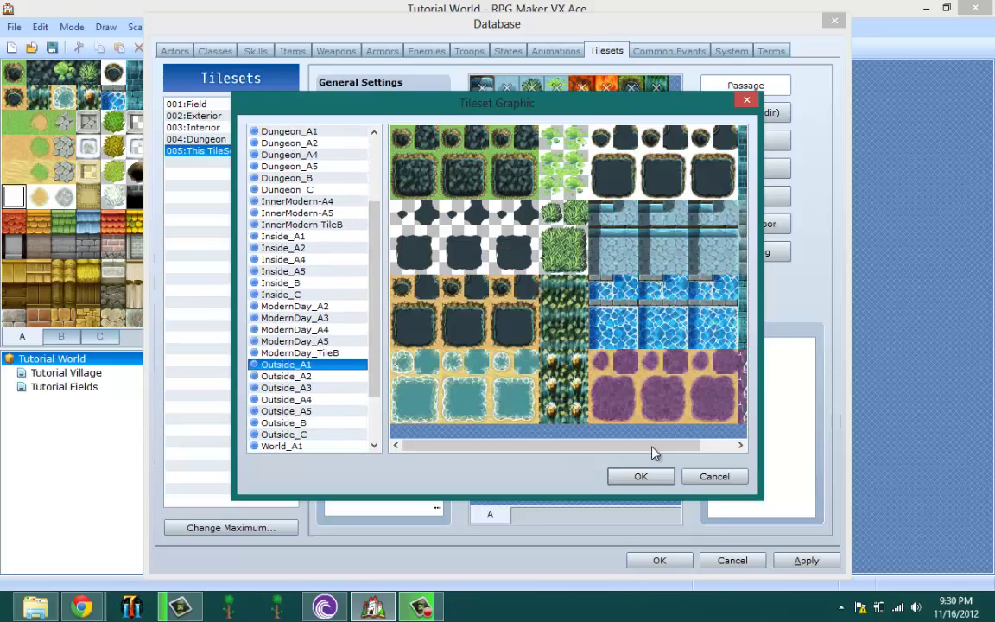
# - Confirm Outside_A1 for A1 and preview gallery files for the A2 Ground slot
pyautogui.click(641, 476)
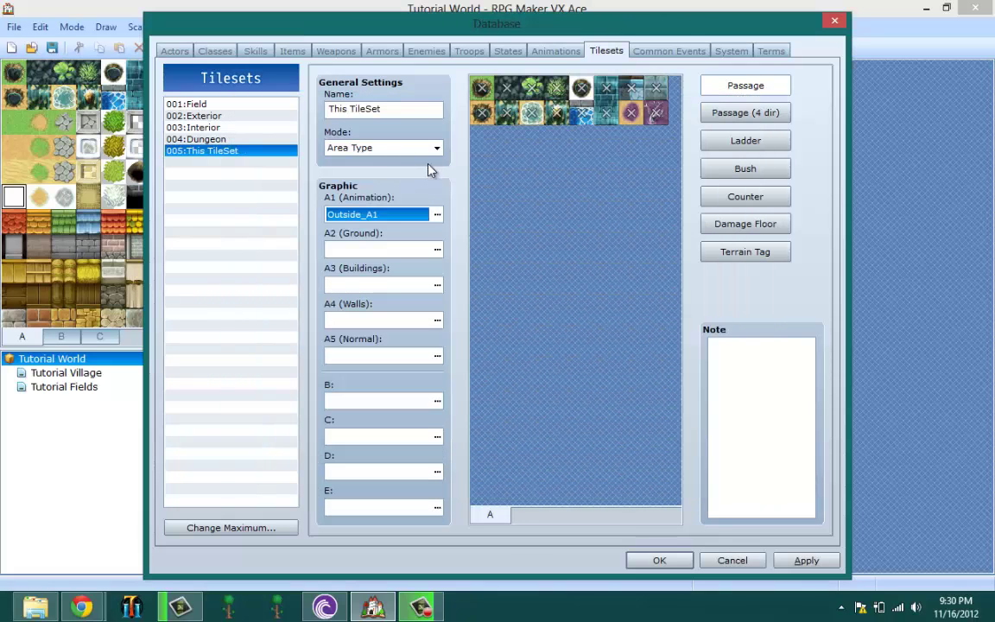
pyautogui.click(438, 252)
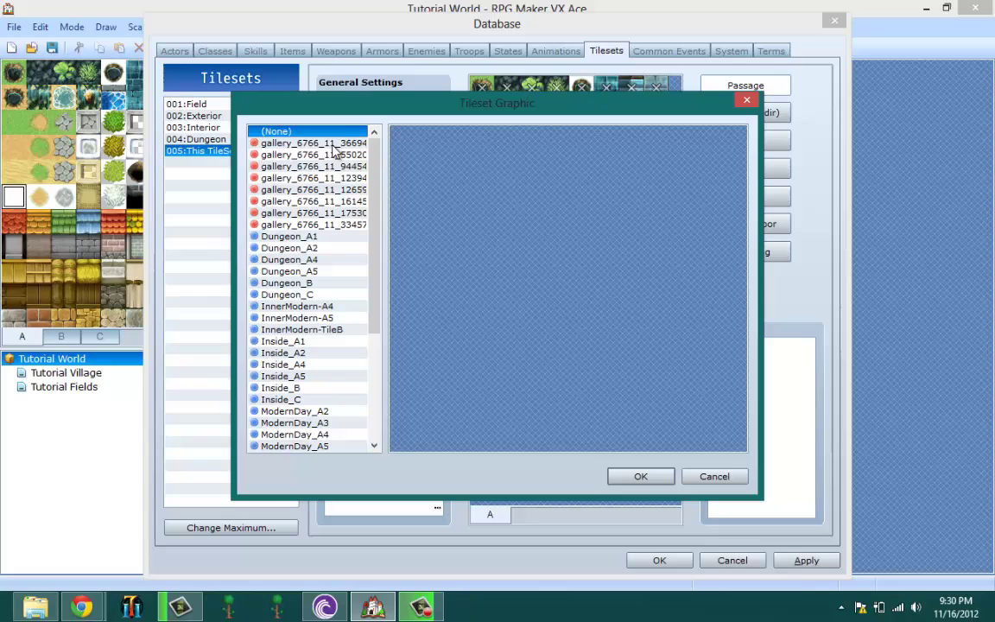
pyautogui.click(304, 142)
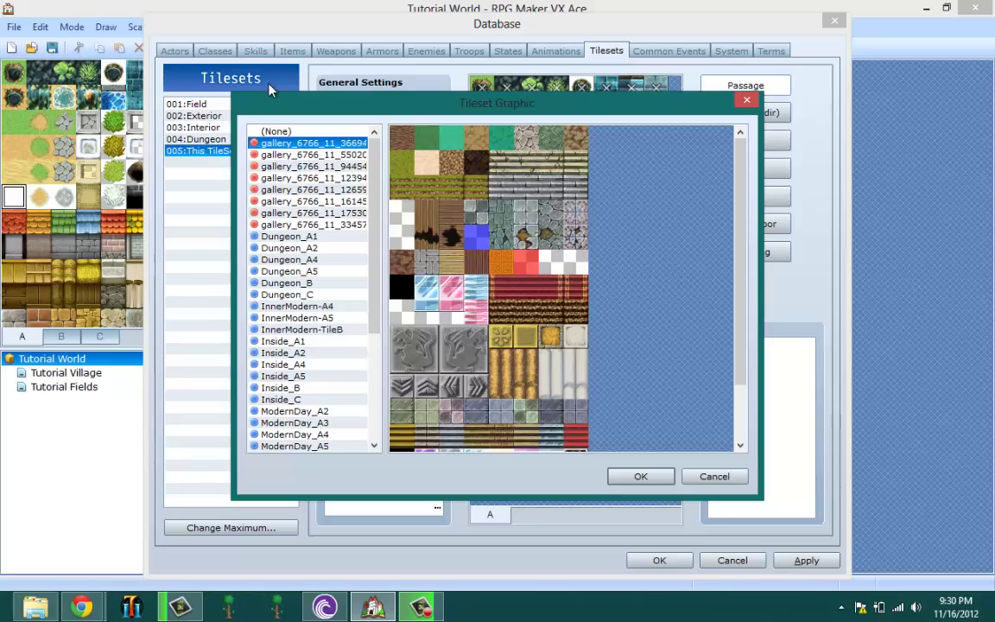
pyautogui.click(268, 155)
pyautogui.click(296, 178)
pyautogui.click(302, 131)
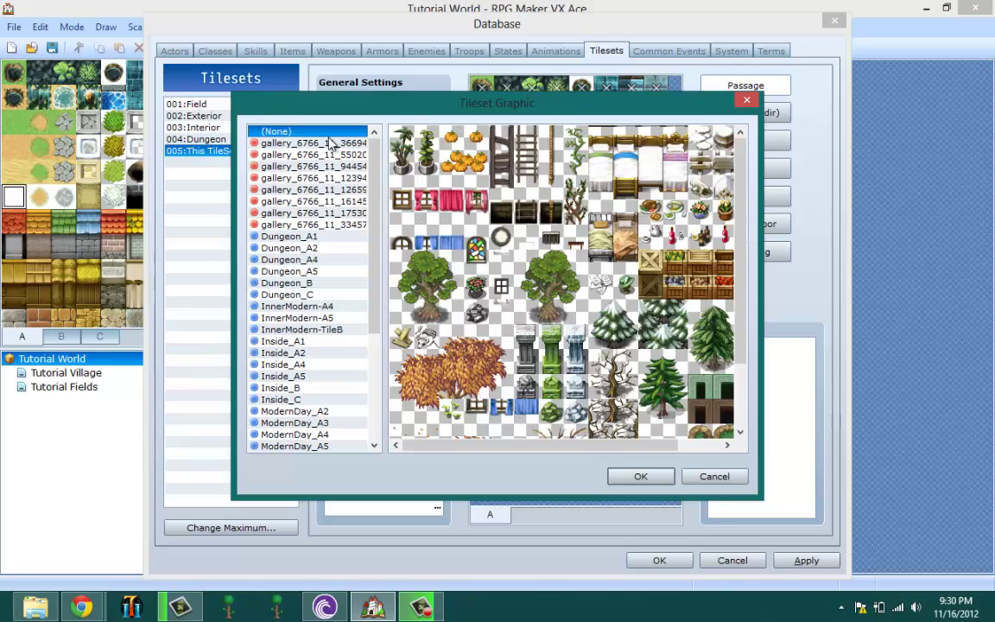
pyautogui.click(303, 143)
# - Choose the grass-and-ground file gallery_6766_11_12659 as the A2 Ground graphic
pyautogui.click(327, 225)
pyautogui.click(328, 213)
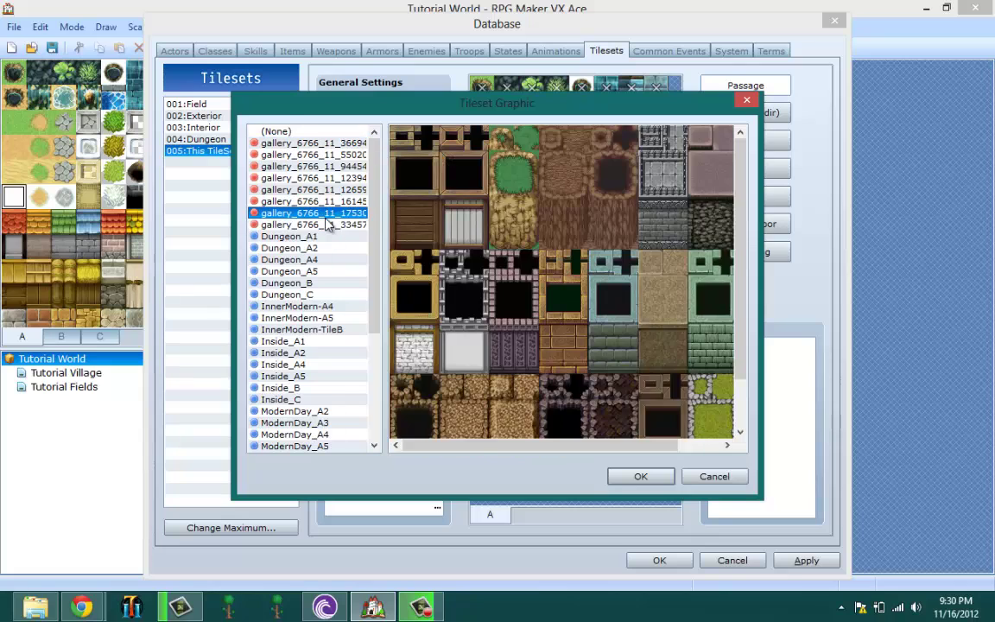
pyautogui.click(328, 200)
pyautogui.click(328, 189)
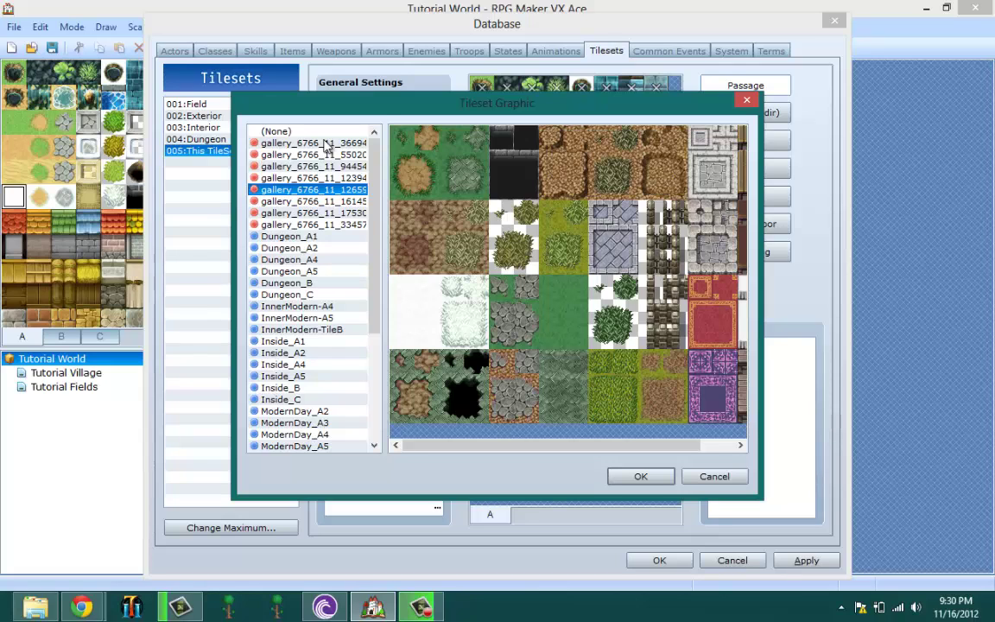
pyautogui.click(325, 145)
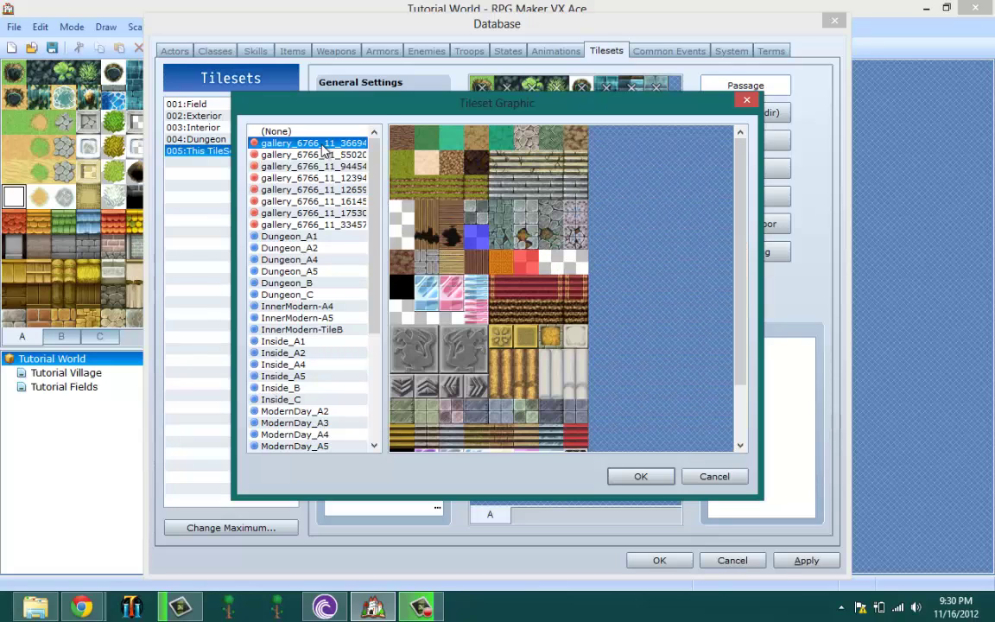
pyautogui.click(291, 189)
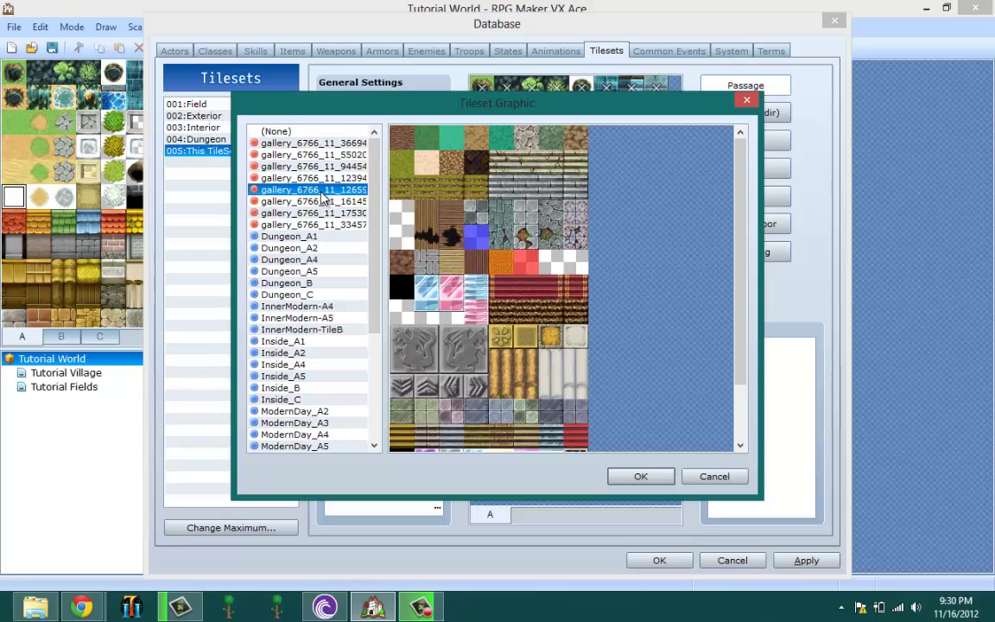
pyautogui.click(667, 475)
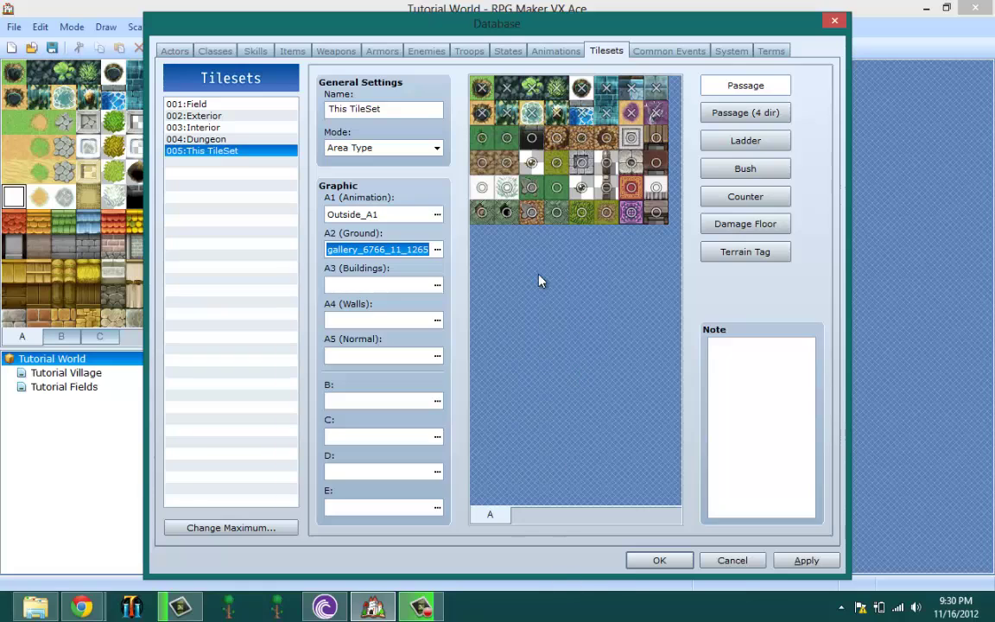
# - Set the A3 Buildings graphic to the building-tiles gallery_6766_11_5502… image
pyautogui.moveTo(539, 33); pyautogui.dragTo(646, 36)
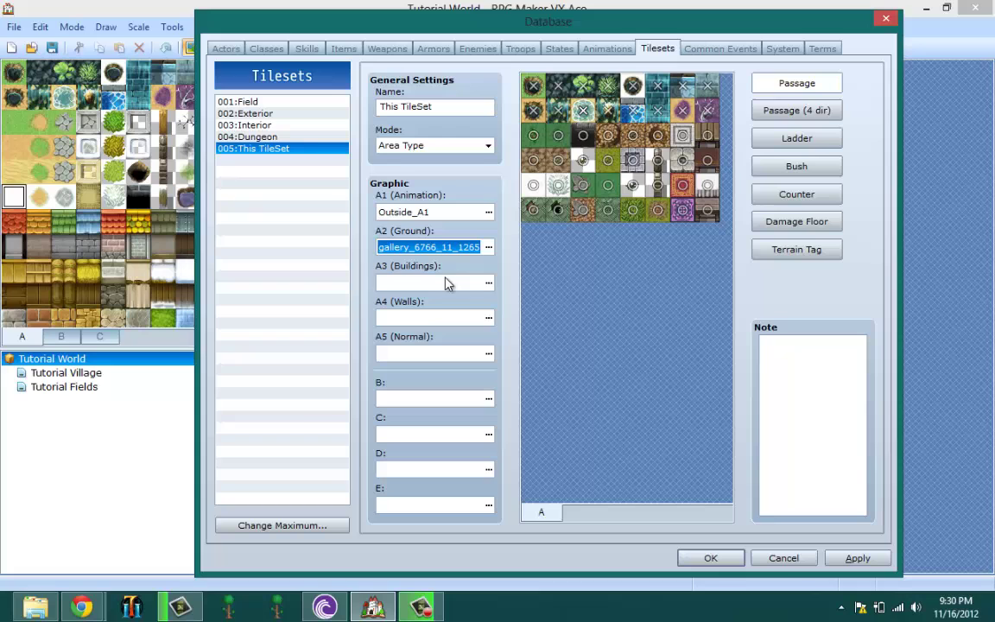
pyautogui.click(489, 283)
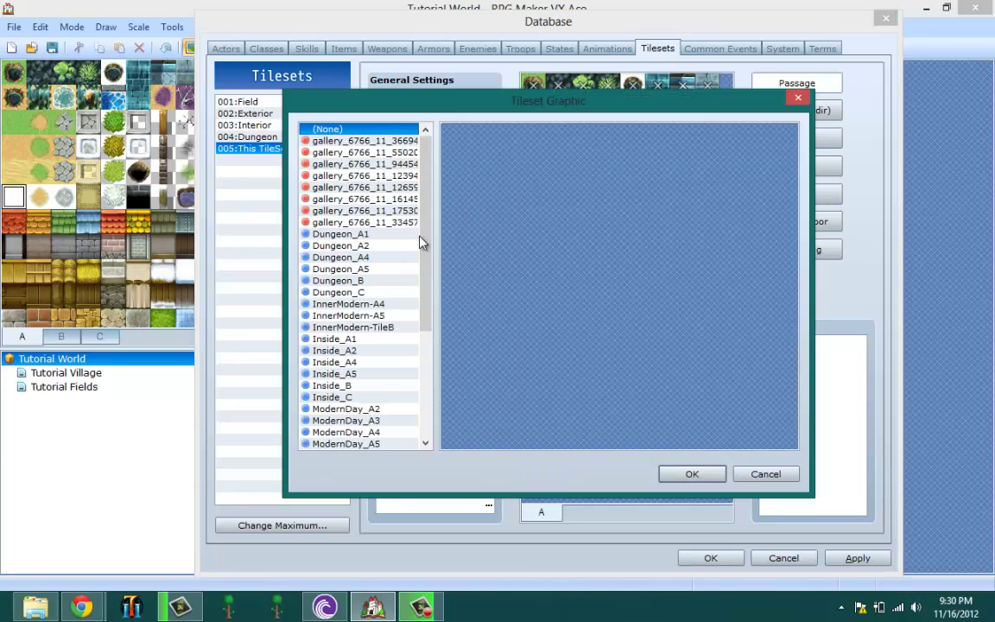
pyautogui.click(393, 141)
pyautogui.click(394, 152)
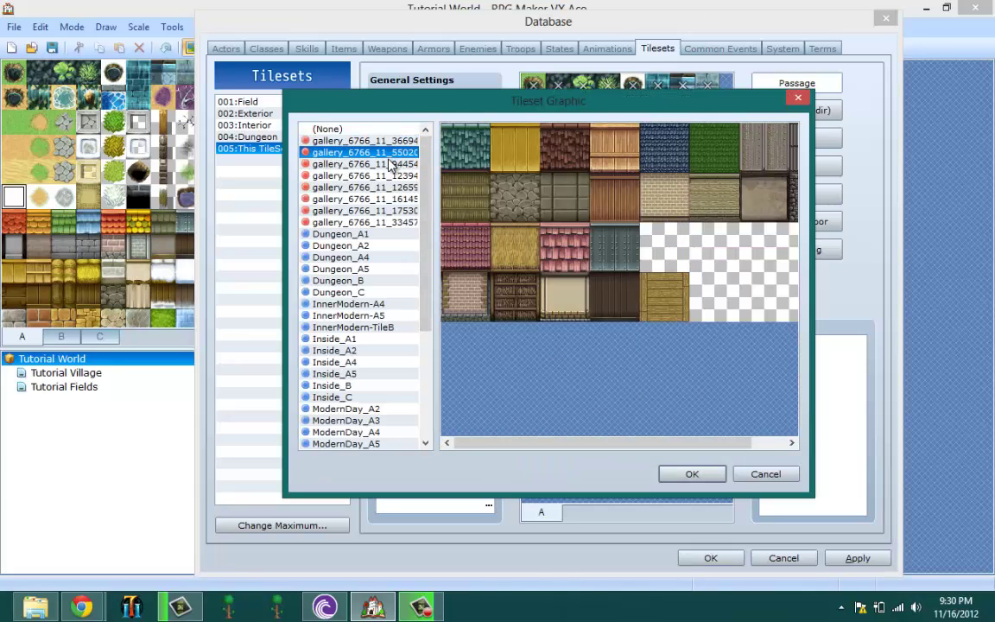
pyautogui.click(397, 163)
pyautogui.click(398, 176)
pyautogui.click(400, 186)
pyautogui.click(401, 198)
pyautogui.click(403, 210)
pyautogui.click(405, 223)
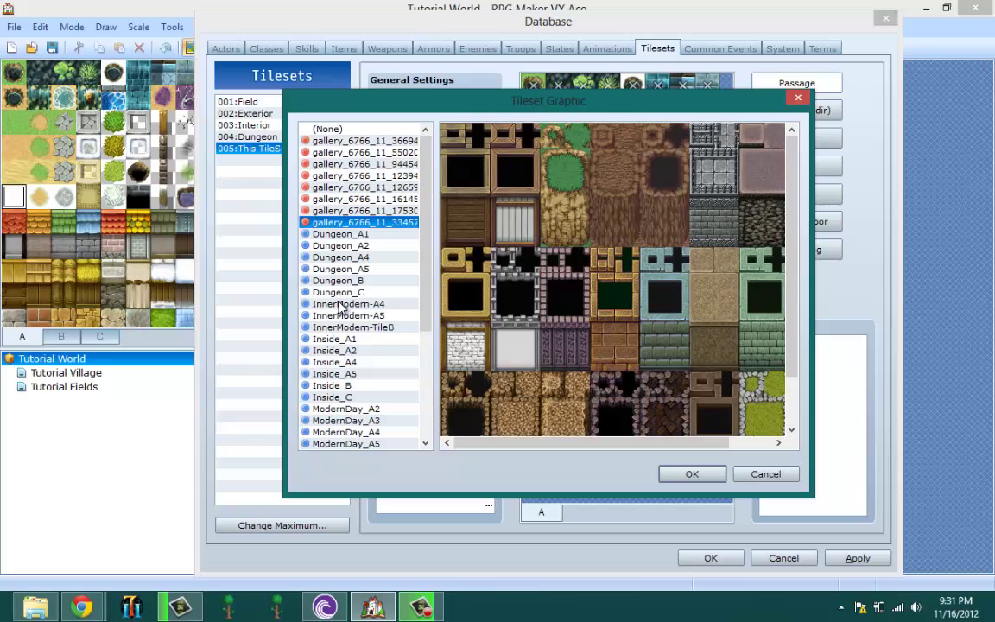
pyautogui.click(389, 163)
pyautogui.click(388, 153)
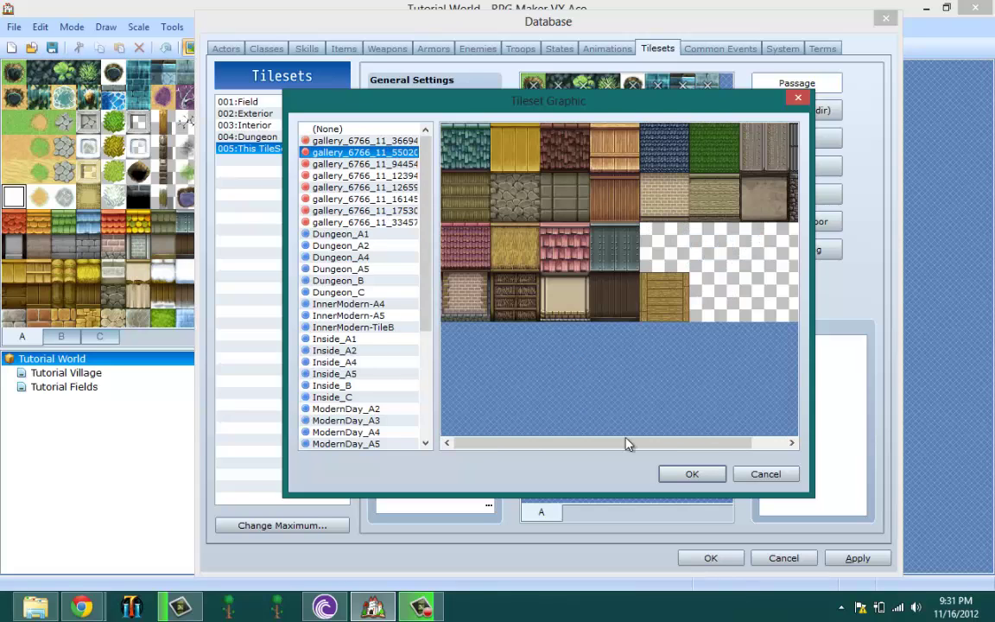
pyautogui.click(671, 475)
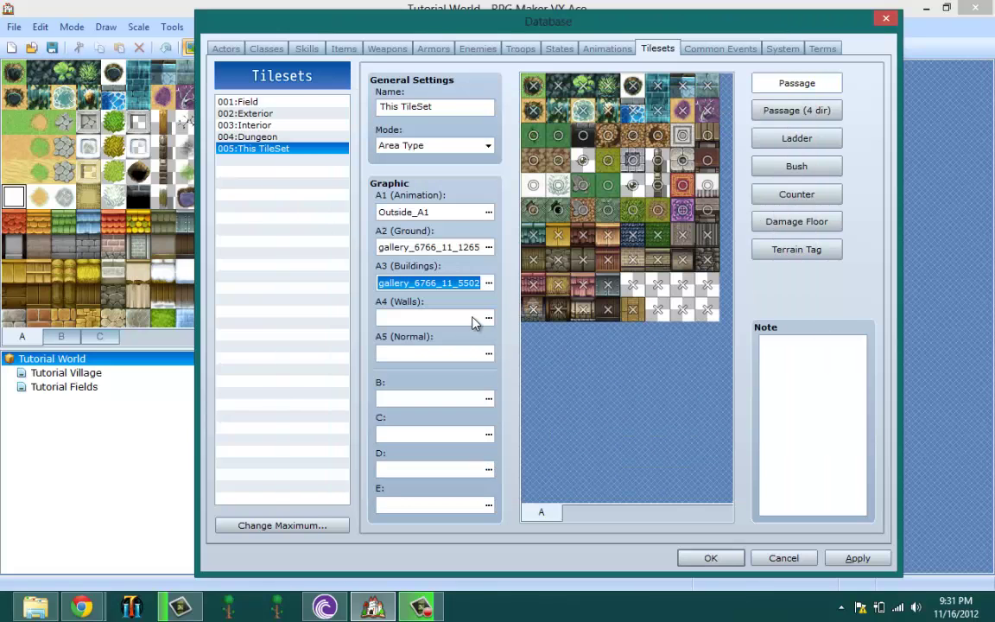
# - Set A4 Walls to gallery_6766_11_33457 and save the Database with OK
pyautogui.click(488, 318)
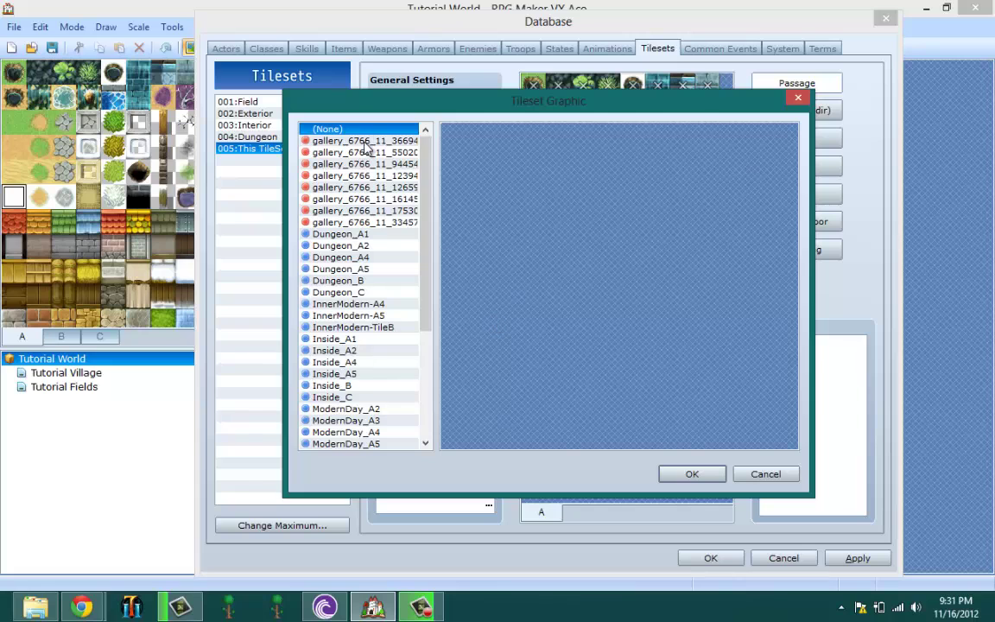
pyautogui.moveTo(483, 102); pyautogui.dragTo(454, 140)
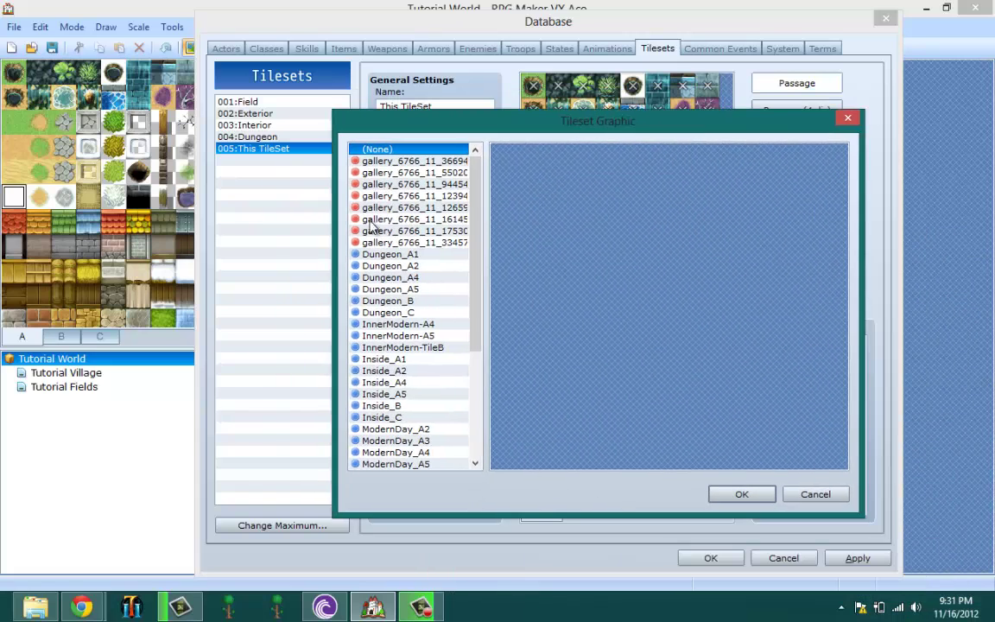
pyautogui.click(413, 242)
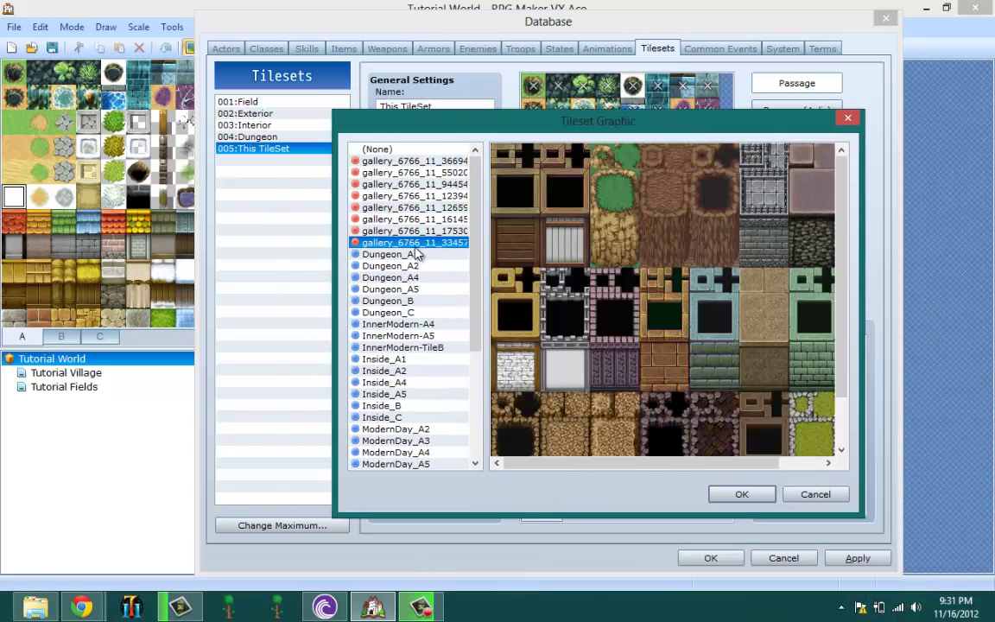
pyautogui.click(742, 495)
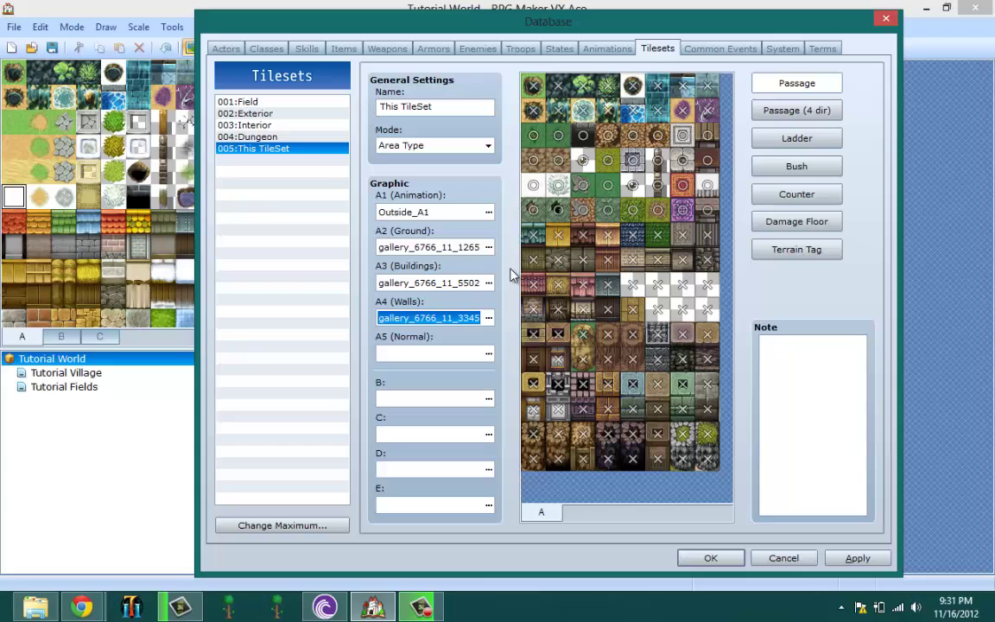
pyautogui.click(707, 557)
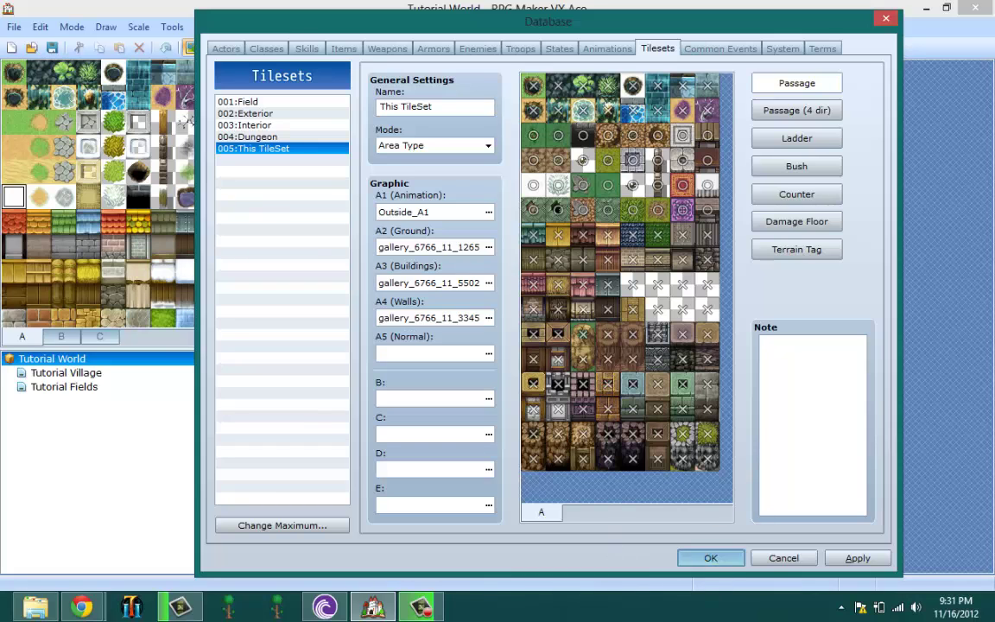
pyautogui.click(240, 26)
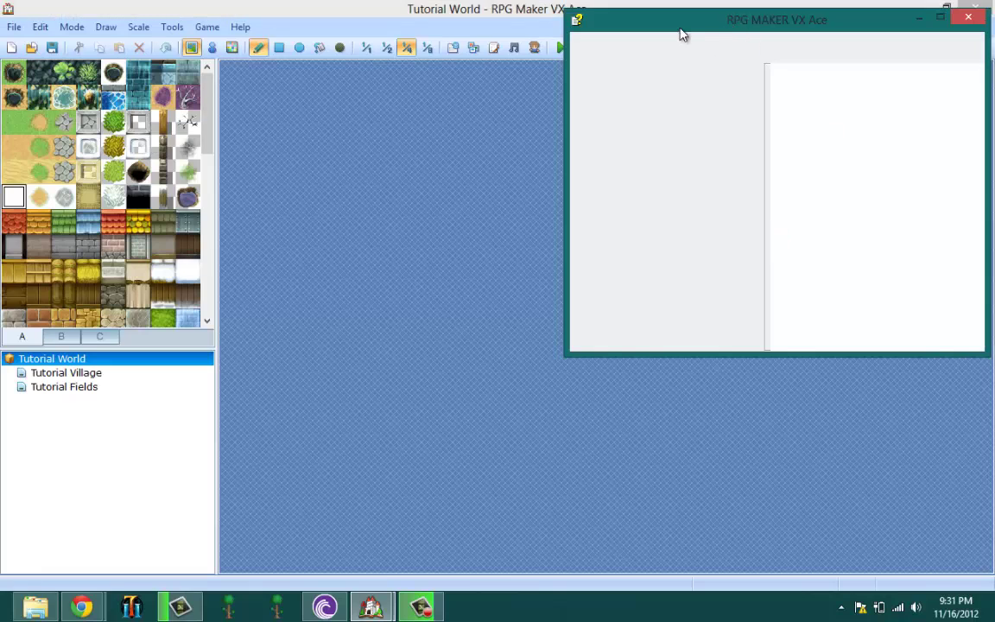
pyautogui.click(804, 27)
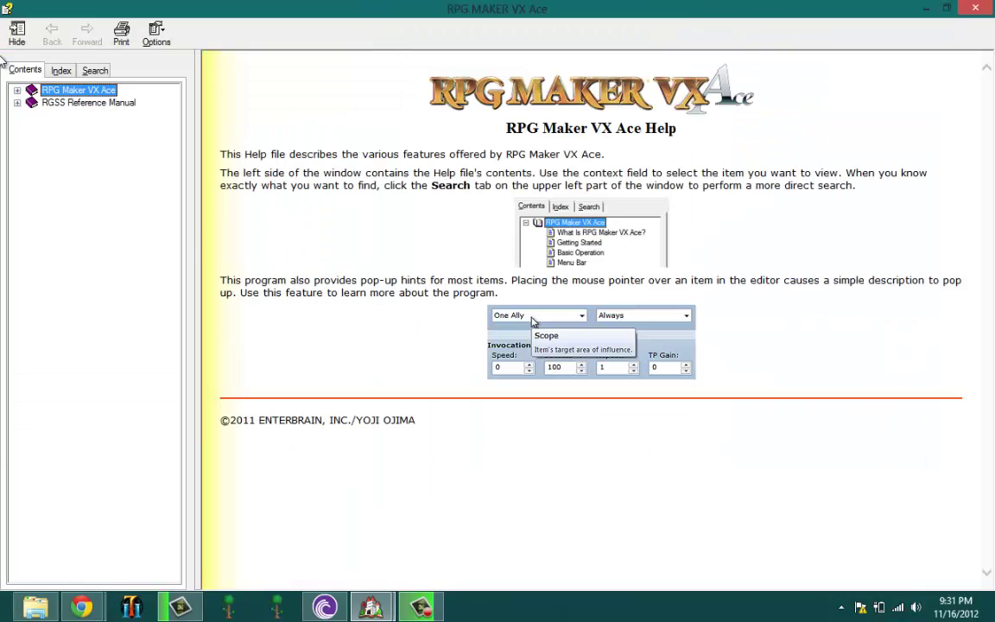
pyautogui.click(16, 90)
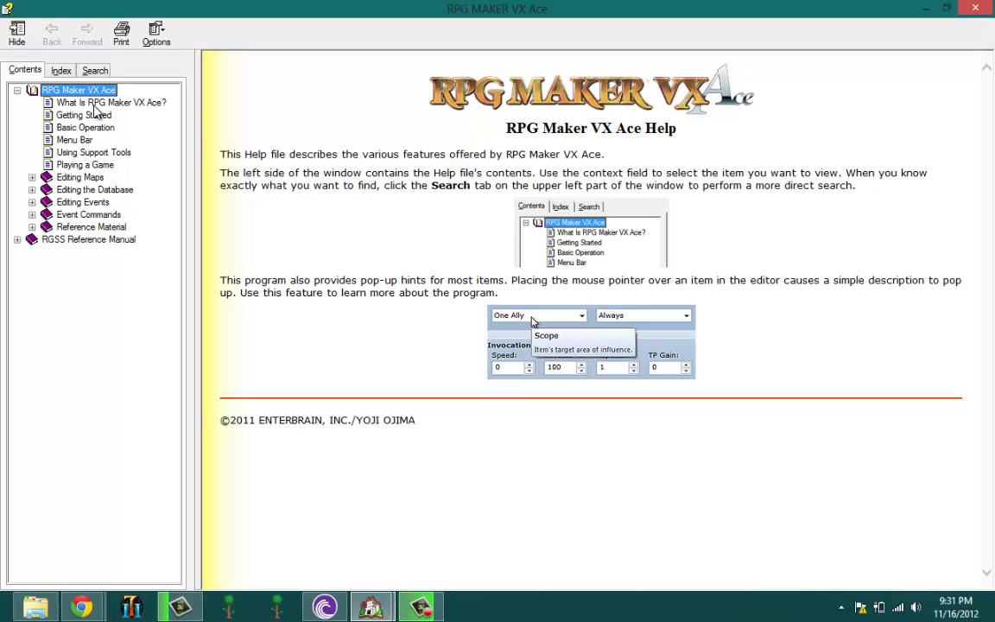
pyautogui.click(32, 177)
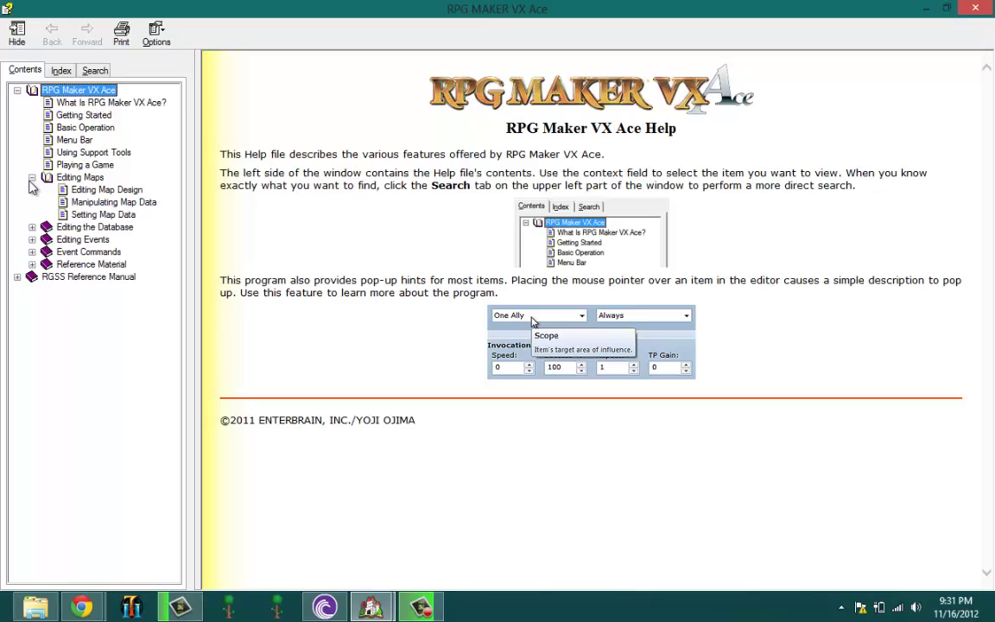
pyautogui.click(99, 191)
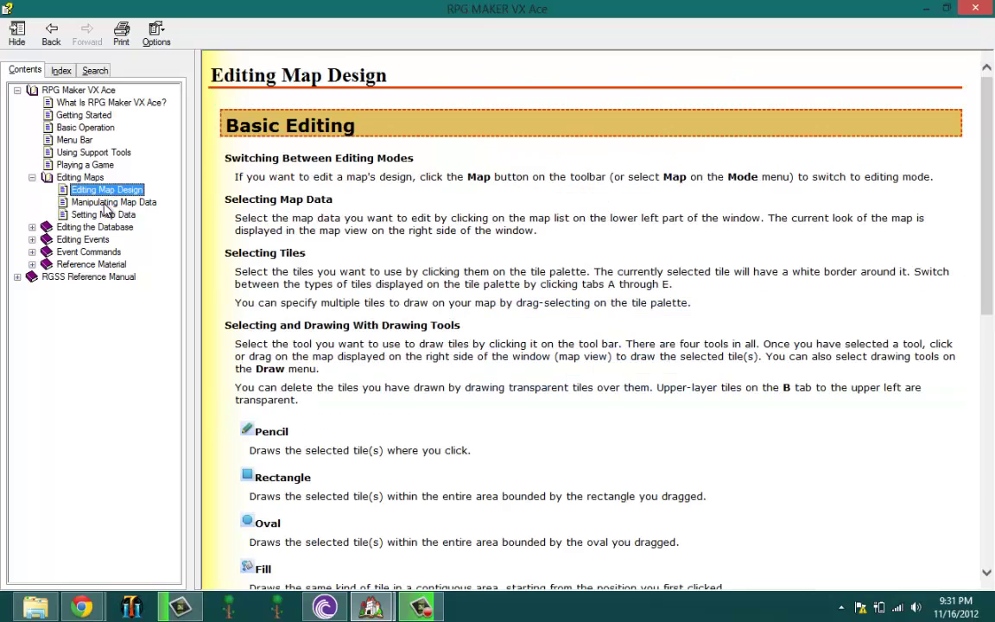
pyautogui.scroll(-10, 508, 256)
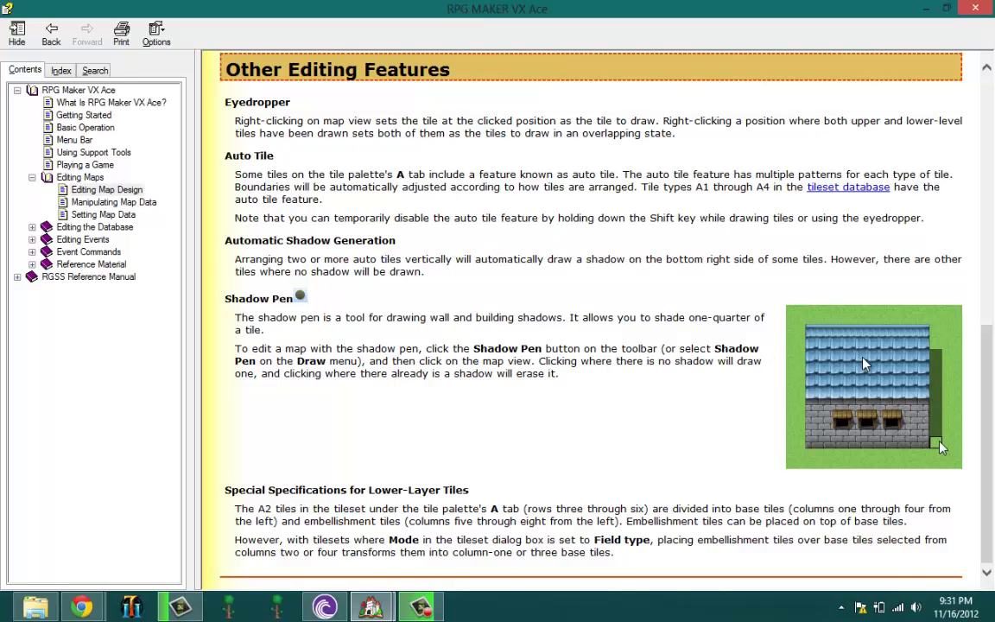
pyautogui.scroll(3, 229, 285)
pyautogui.scroll(-3, 224, 285)
pyautogui.click(95, 202)
pyautogui.click(76, 215)
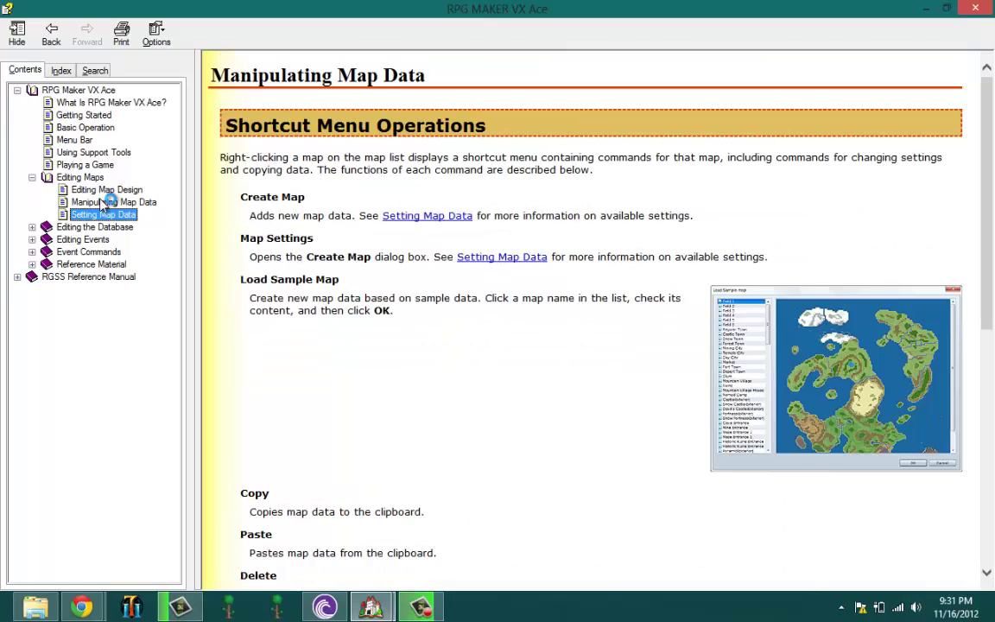
pyautogui.click(96, 202)
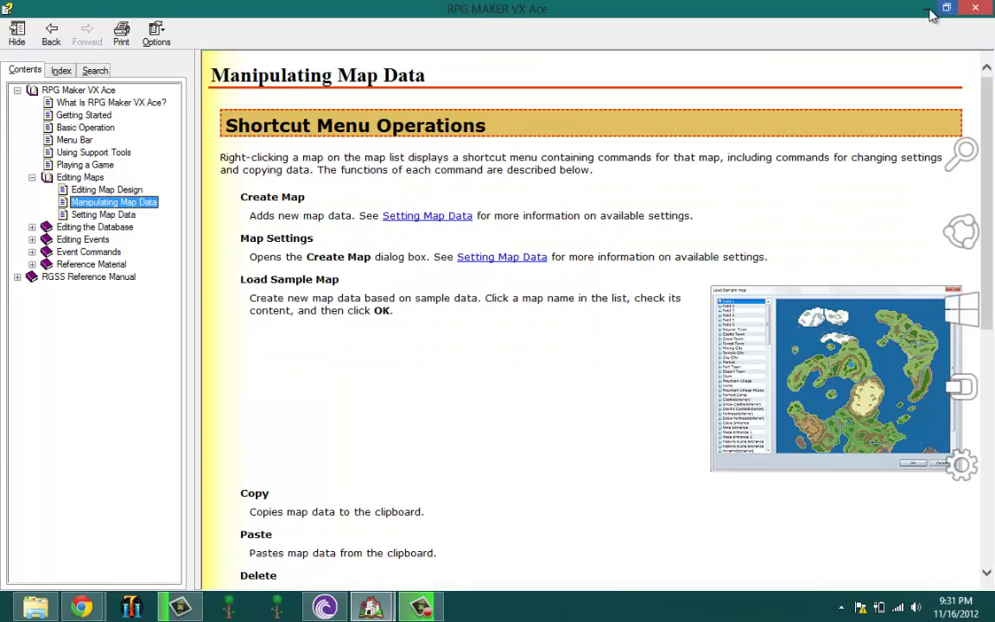
pyautogui.click(975, 8)
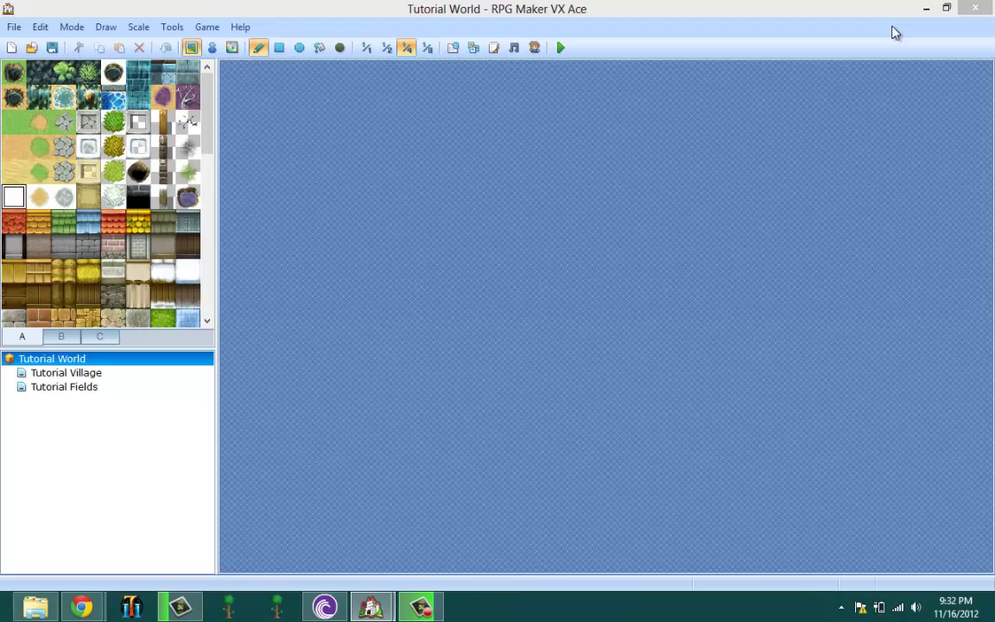
# - Reopen the Database and set This TileSet's A5 Normal graphic to gallery_6766_11_36694
pyautogui.click(169, 26)
pyautogui.click(168, 44)
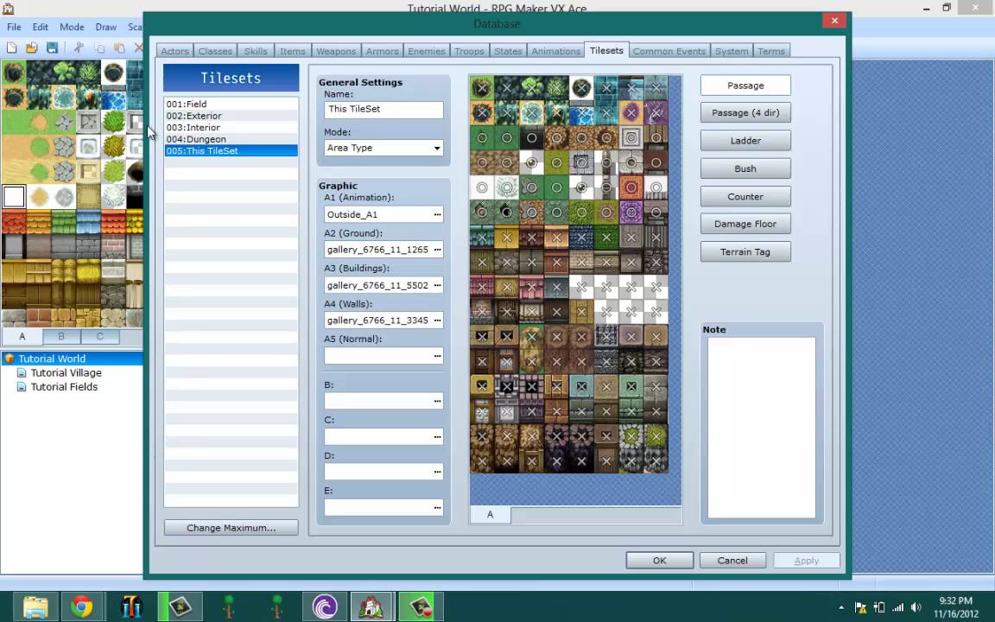
pyautogui.click(437, 356)
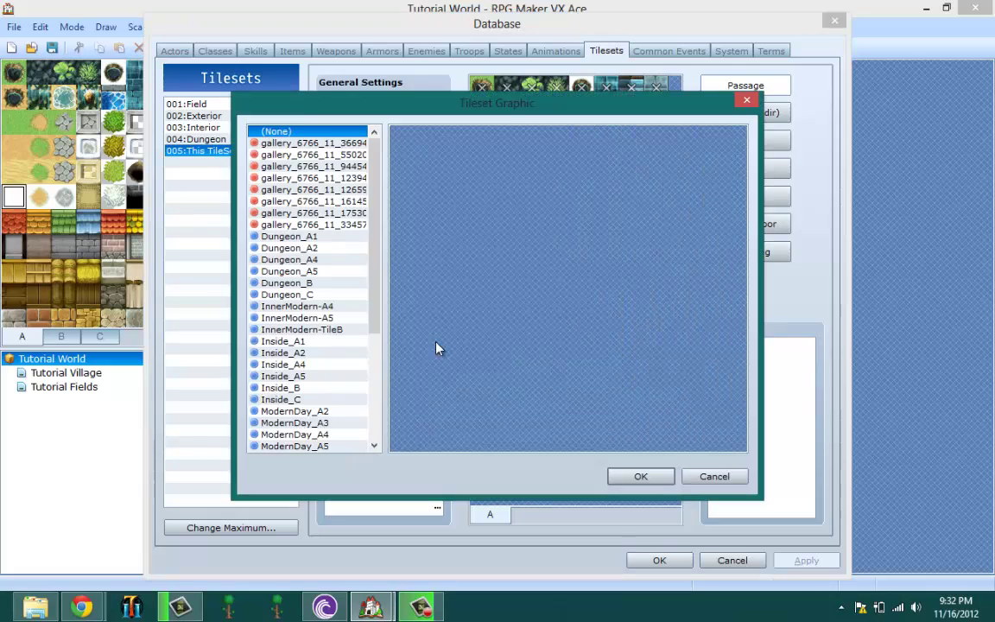
pyautogui.click(298, 143)
pyautogui.click(624, 483)
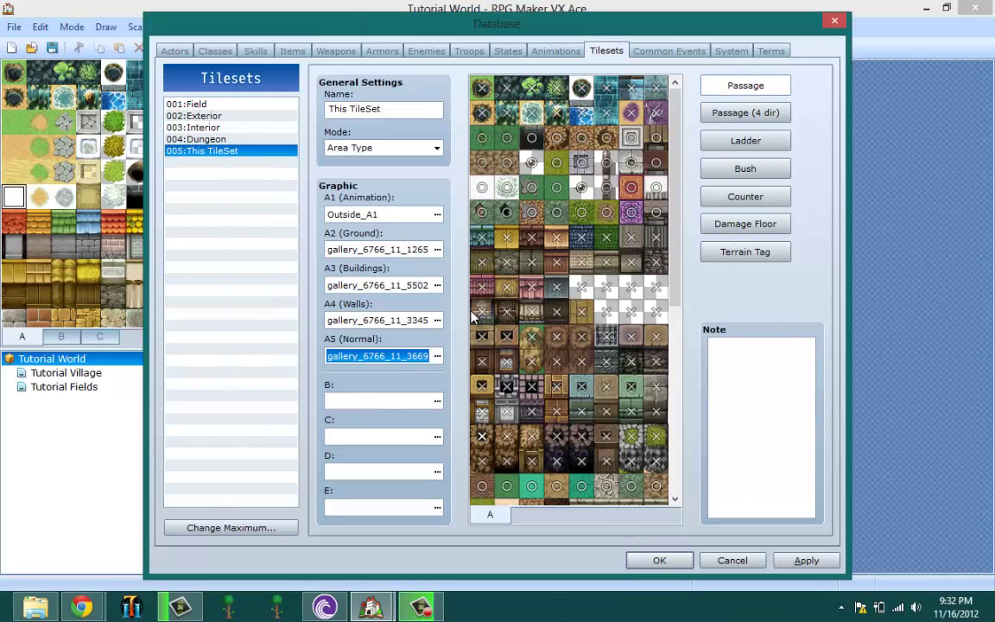
pyautogui.click(423, 403)
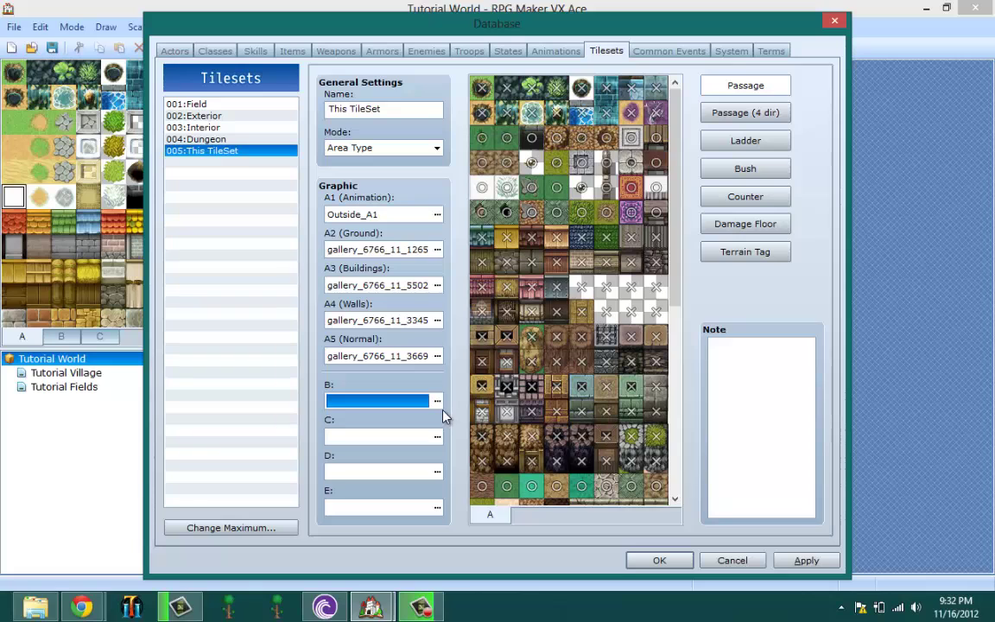
# - Set the B graphic to the trees-and-furniture sheet gallery_6766_11_12394
pyautogui.click(437, 401)
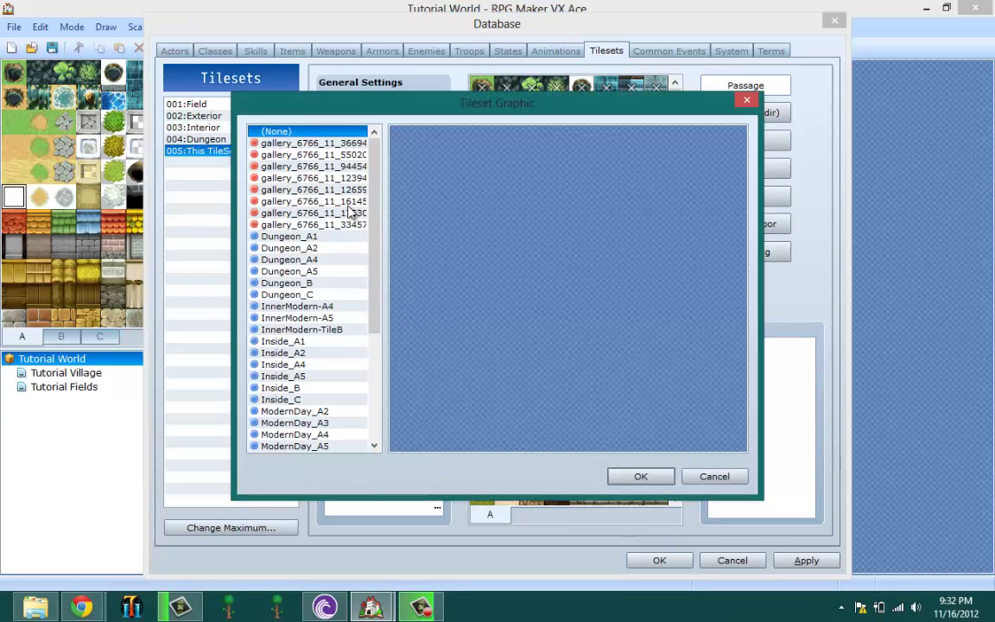
pyautogui.click(310, 144)
pyautogui.click(293, 155)
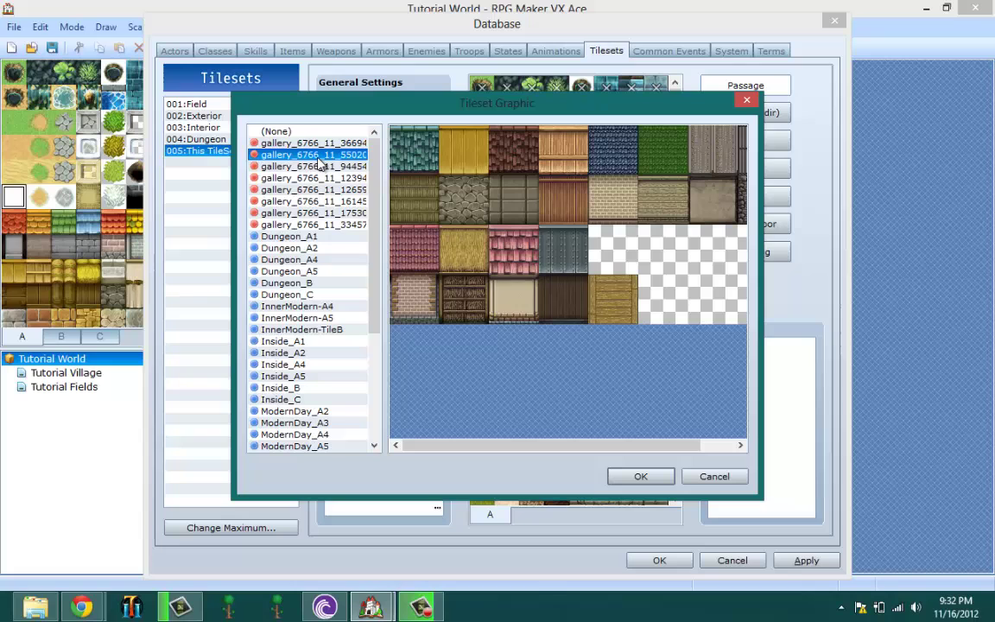
pyautogui.click(319, 168)
pyautogui.click(319, 178)
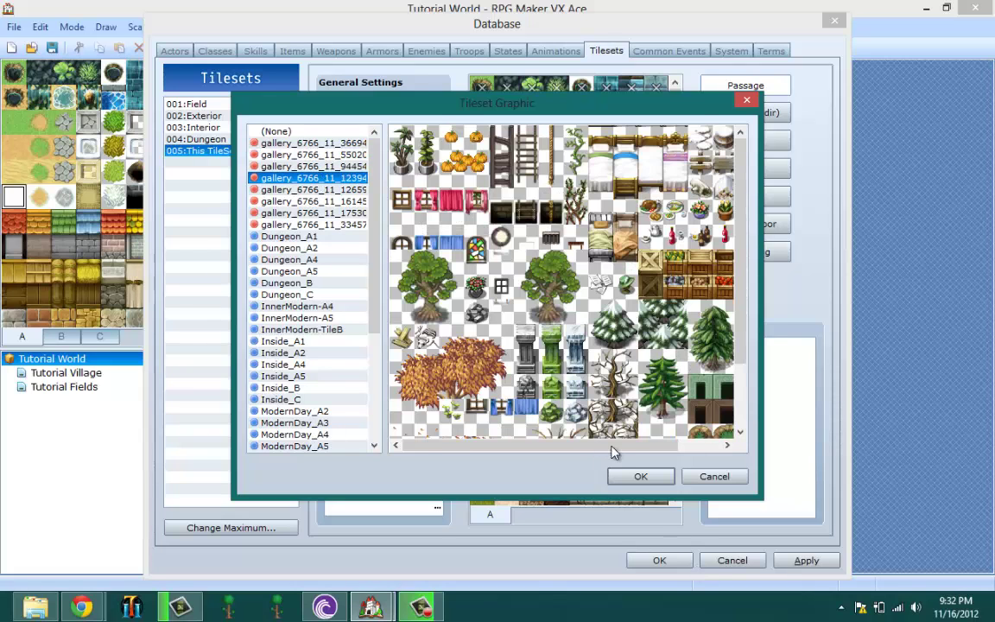
pyautogui.click(619, 475)
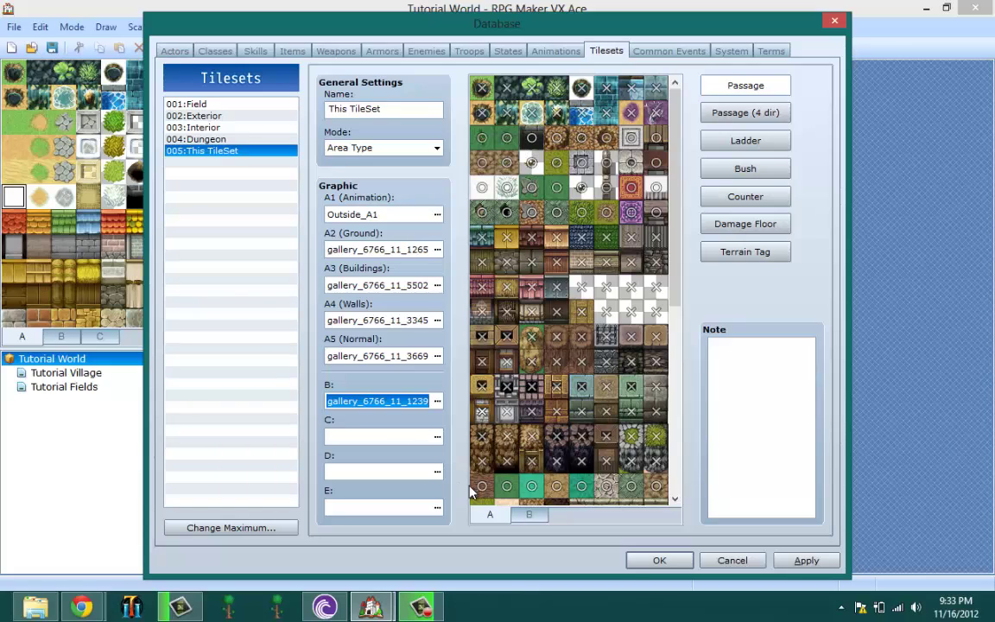
# - Mark one ground tile impassable (X) and display the B sheet's trees and objects
pyautogui.click(482, 211)
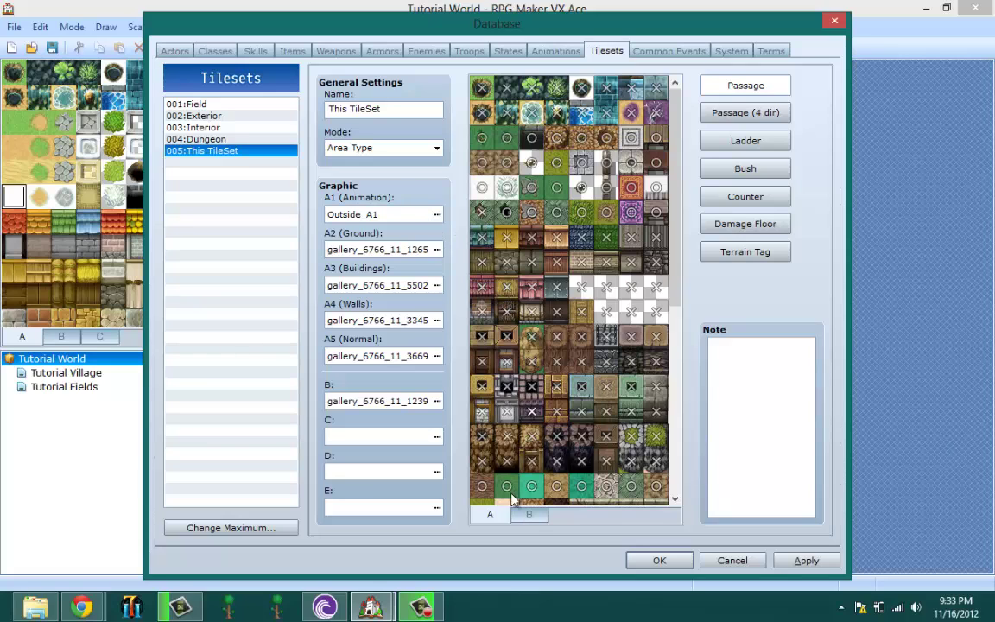
pyautogui.click(527, 514)
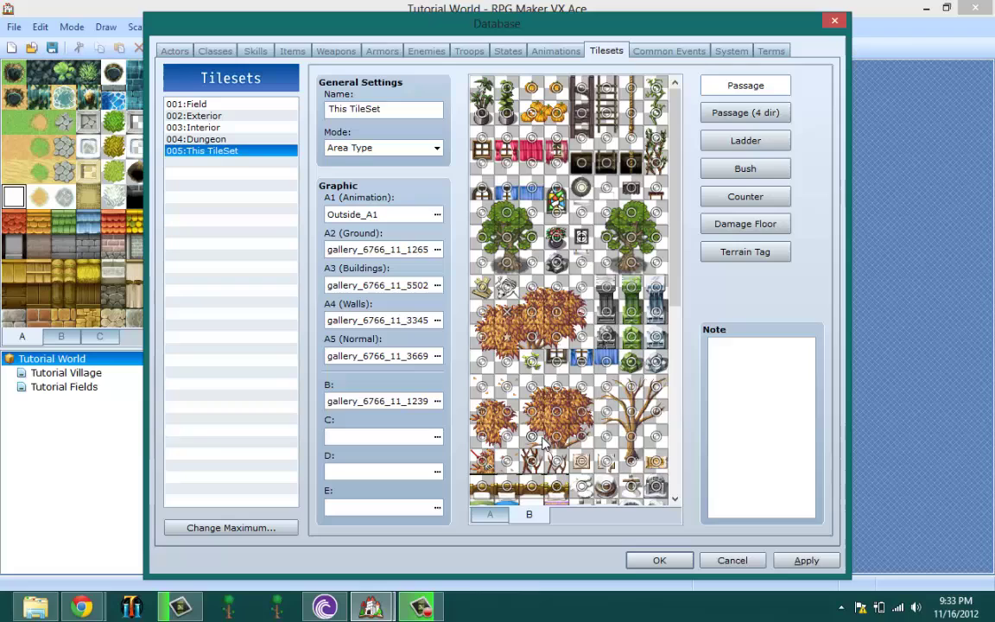
# - On the B sheet, set star passage on the green tree's canopy and X on its trunk
pyautogui.click(494, 514)
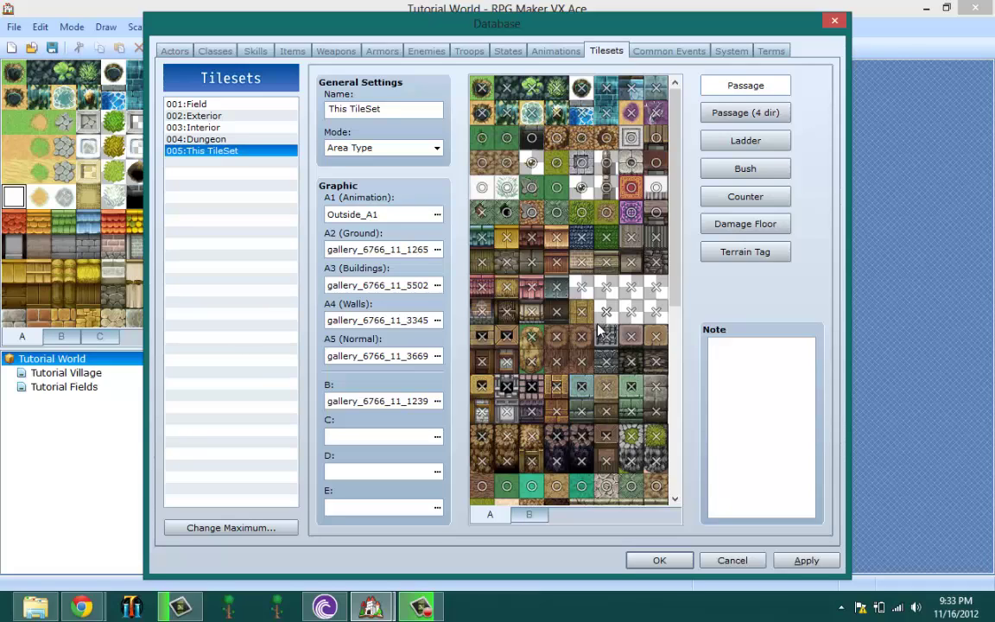
pyautogui.click(540, 517)
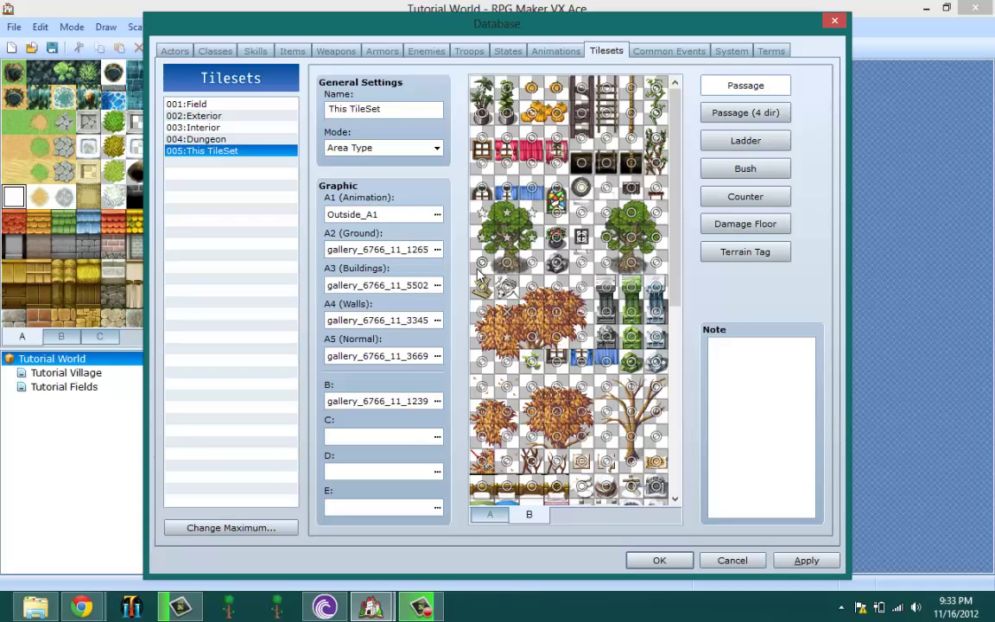
pyautogui.click(507, 261)
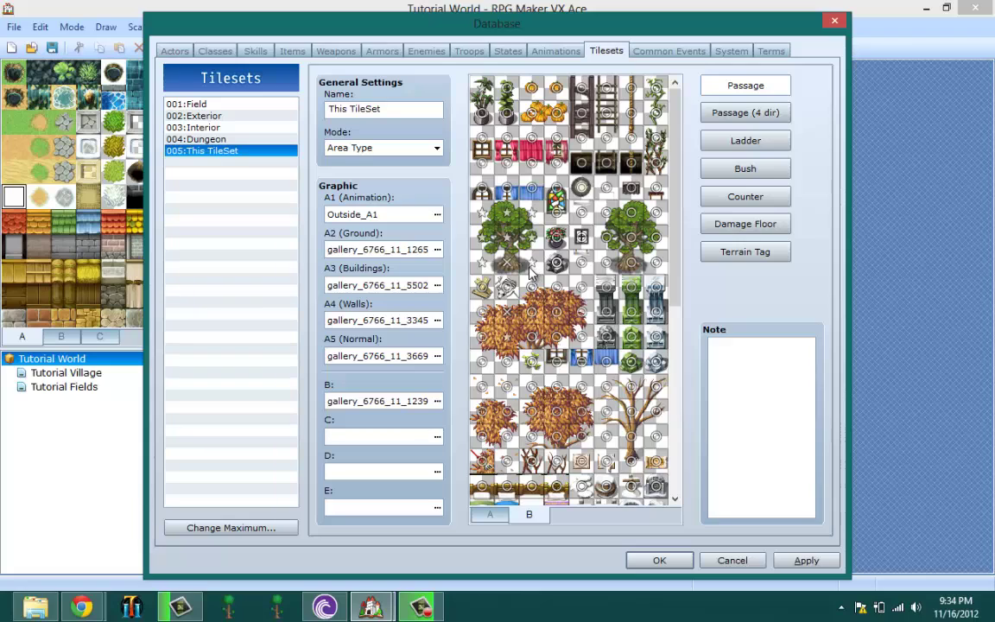
pyautogui.click(416, 602)
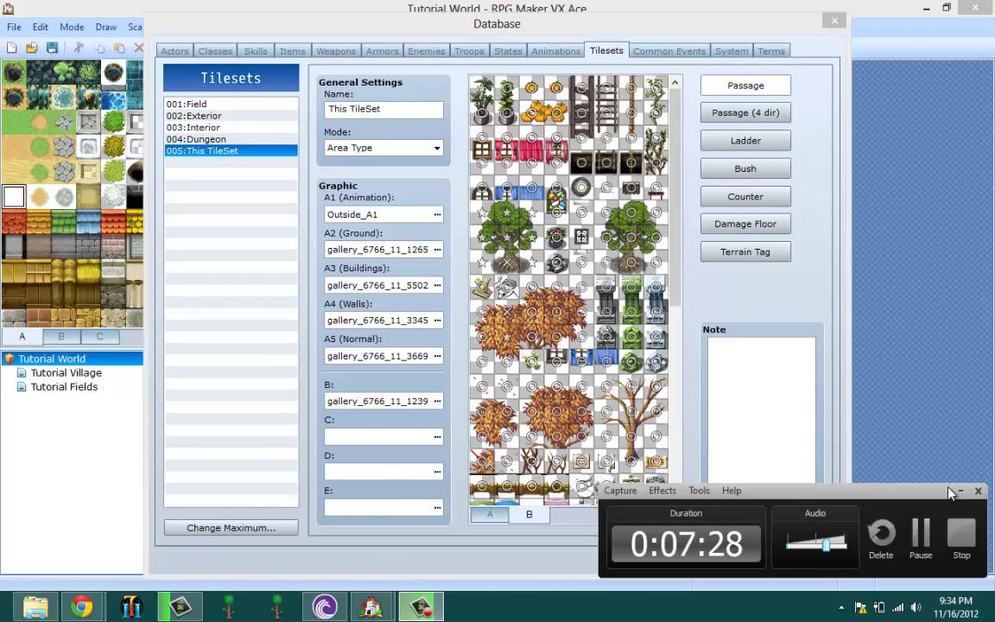
pyautogui.click(961, 491)
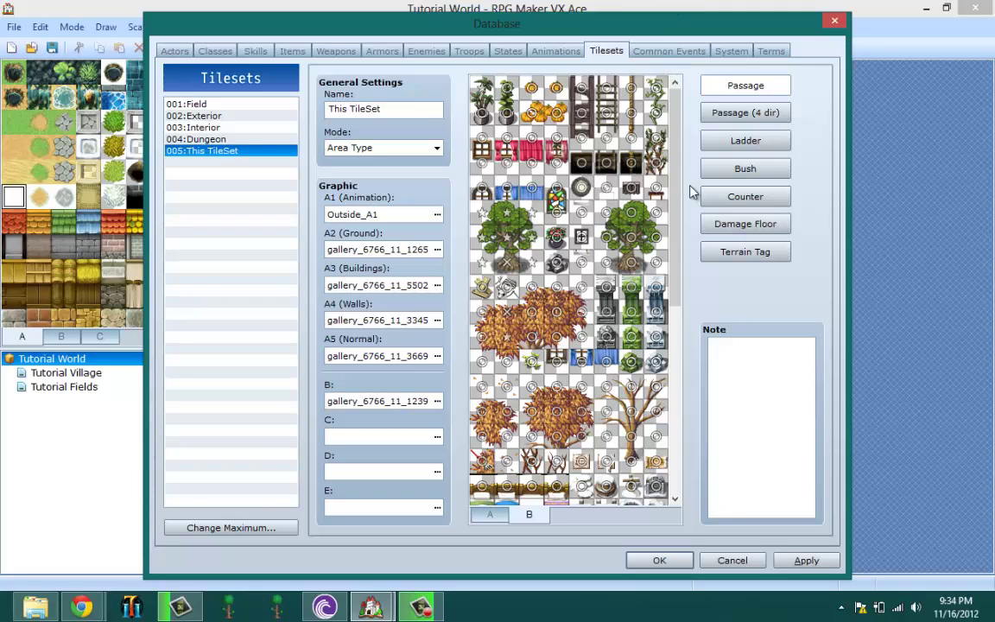
pyautogui.scroll(-3, 605, 186)
pyautogui.scroll(3, 561, 156)
# - Show the tileset's Passage (4 dir) directional arrows
pyautogui.click(775, 114)
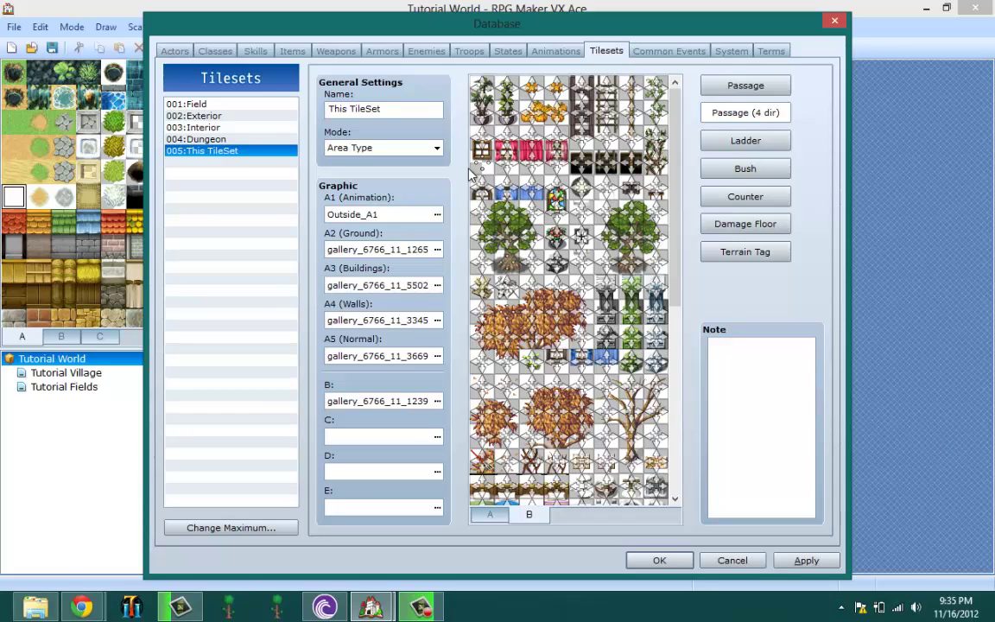
# - Mark a ladder tile, then review the Bush and Counter flags
pyautogui.click(745, 143)
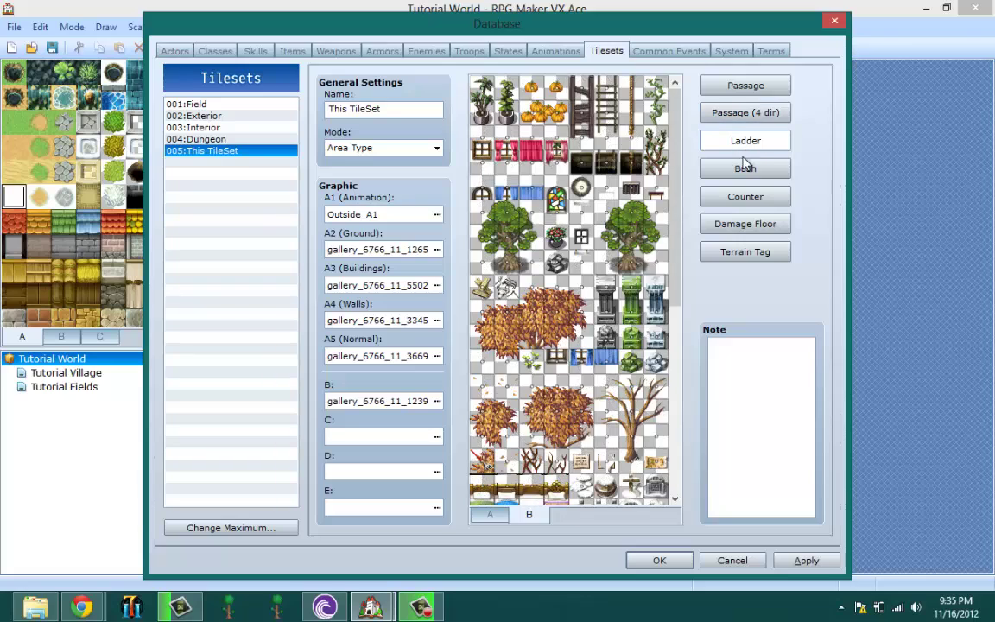
pyautogui.click(587, 129)
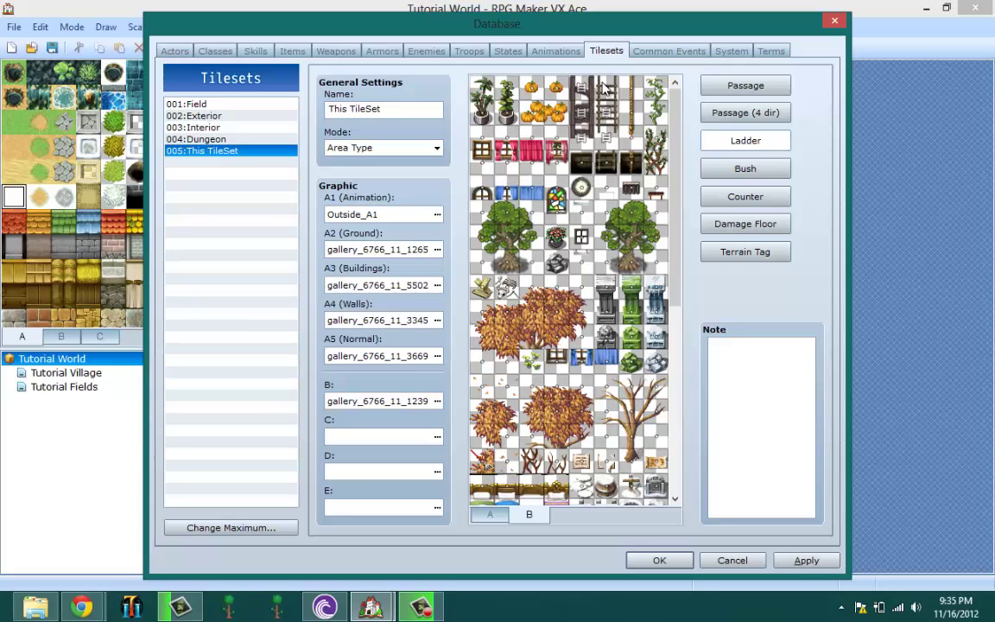
pyautogui.click(727, 170)
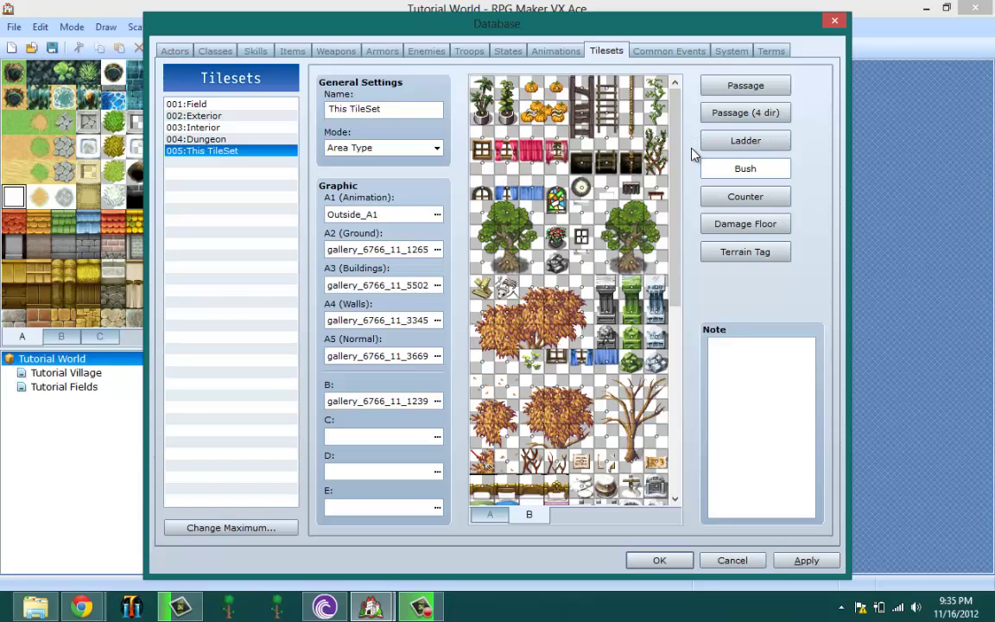
pyautogui.click(743, 196)
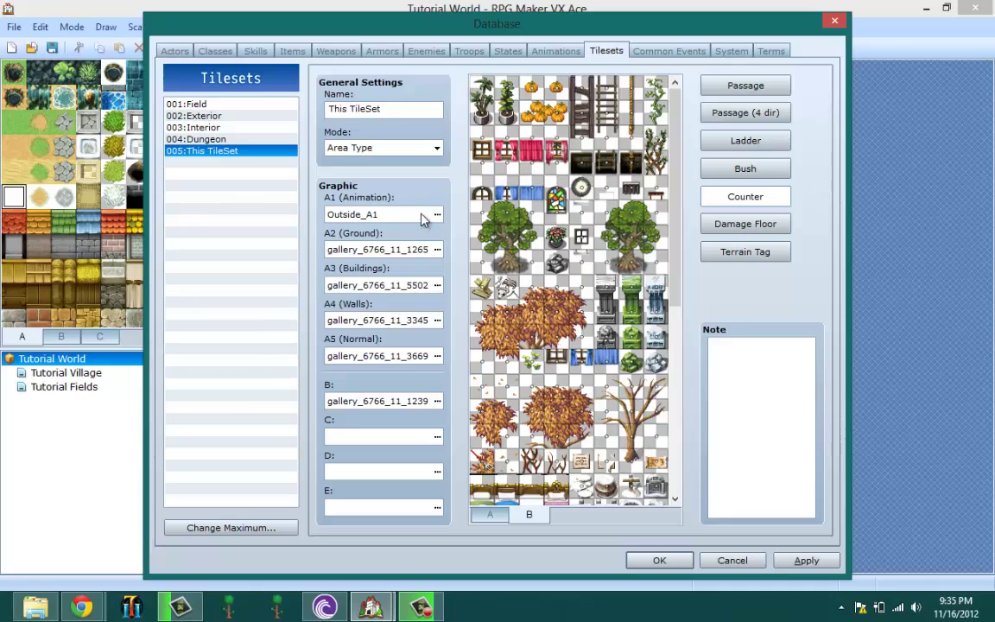
# - Review the Damage Floor and Terrain Tag flags, then apply and confirm the tileset changes
pyautogui.moveTo(420, 221)
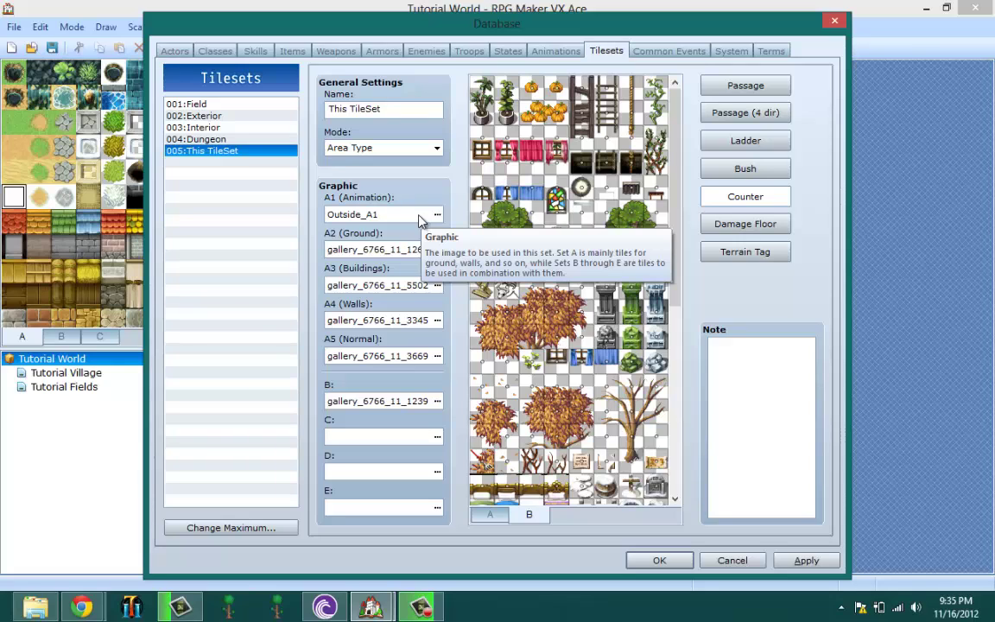
pyautogui.click(740, 225)
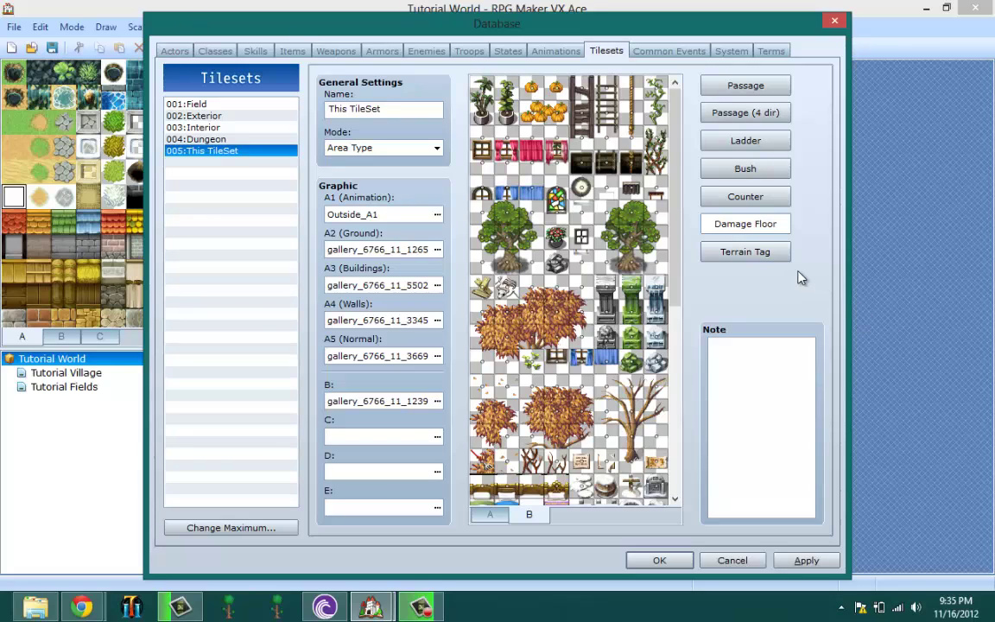
pyautogui.click(777, 253)
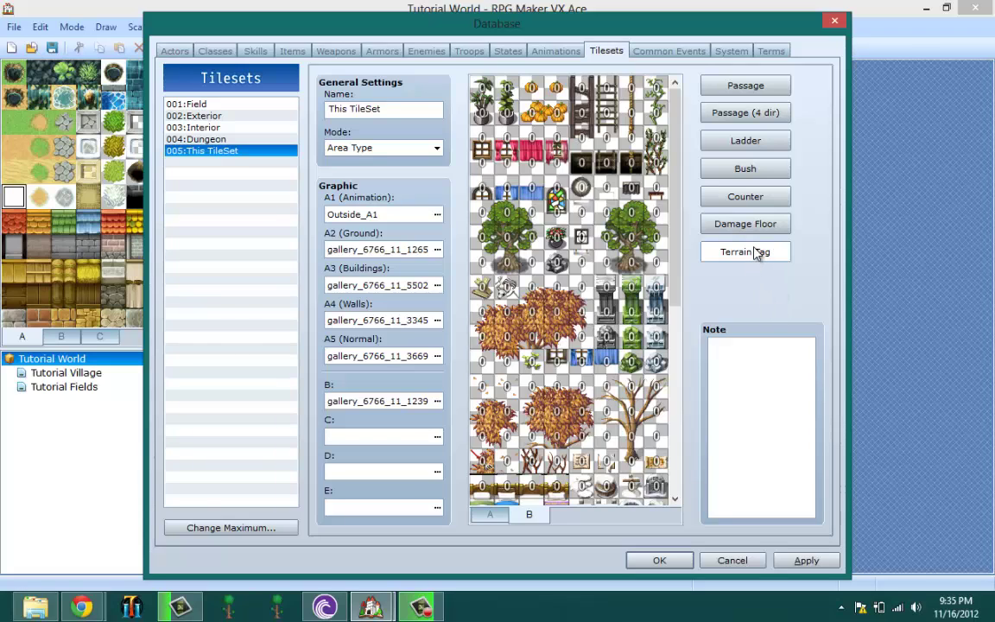
pyautogui.click(857, 560)
pyautogui.click(804, 560)
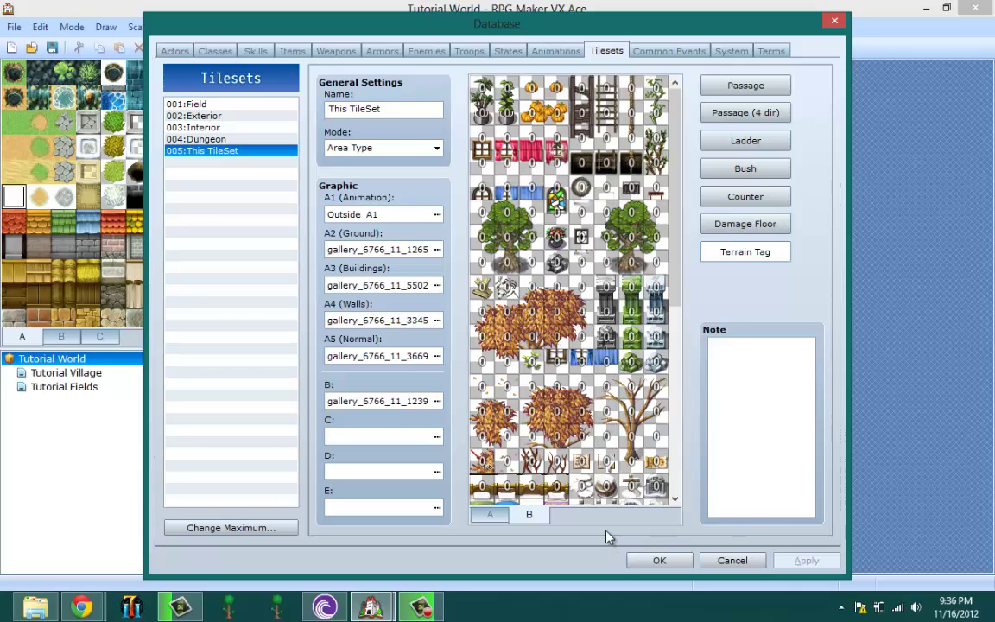
# - Close the database and look over the Tutorial Village and Tutorial Fields maps
pyautogui.click(650, 561)
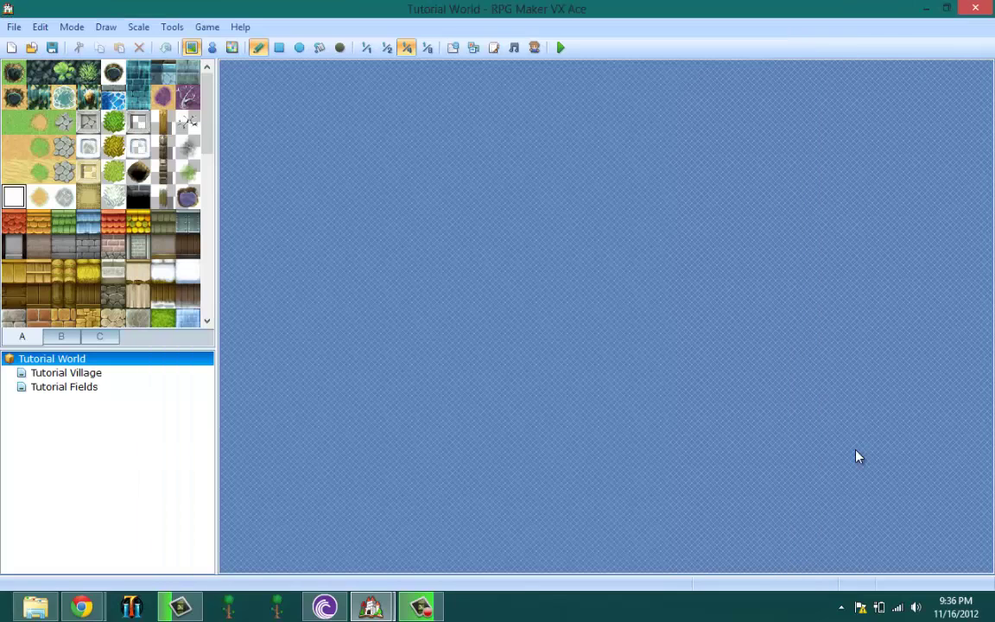
pyautogui.click(74, 373)
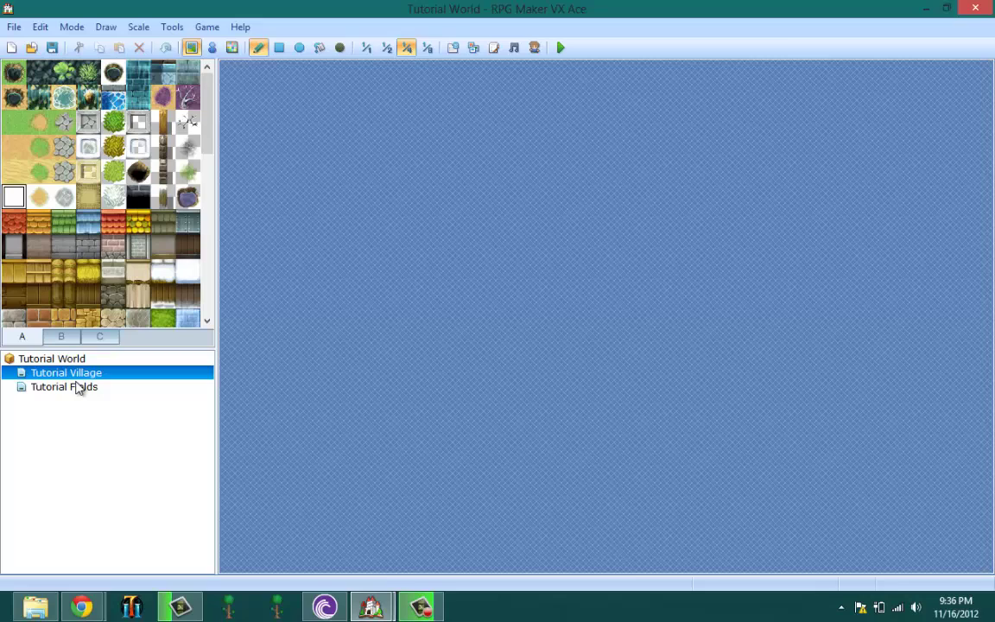
pyautogui.click(77, 387)
pyautogui.click(70, 372)
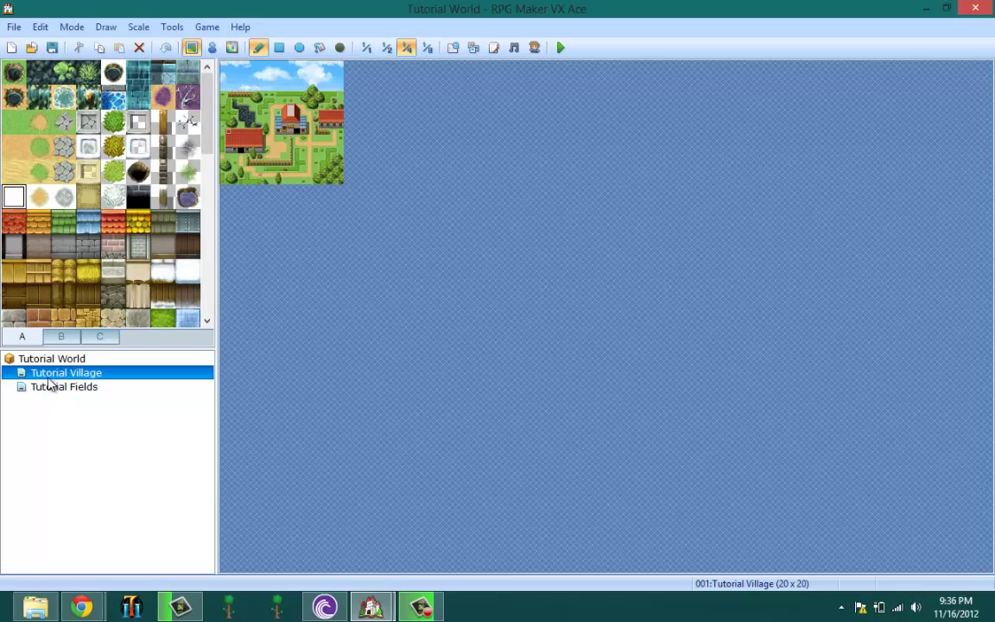
# - Create new map MAP003 under Tutorial World using tileset 005:This TileSet
pyautogui.click(76, 359)
pyautogui.rightClick(75, 362)
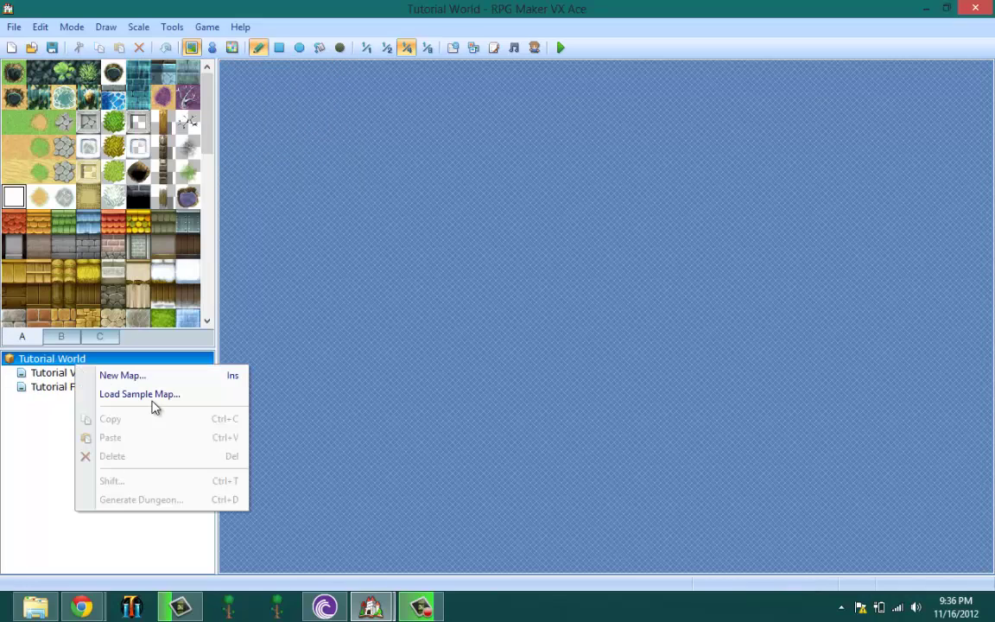
pyautogui.click(148, 376)
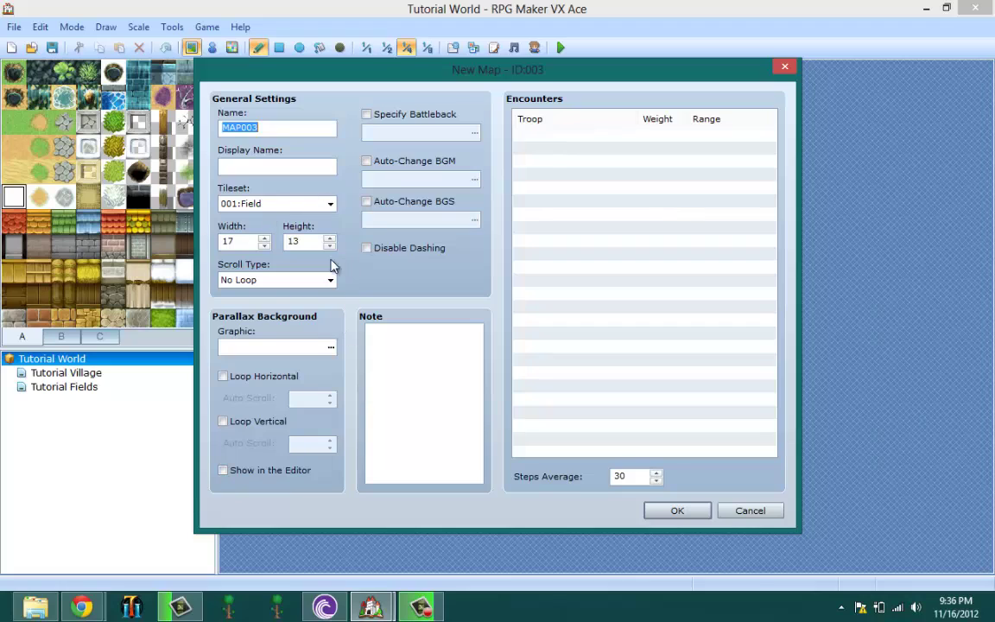
pyautogui.click(262, 204)
pyautogui.click(267, 267)
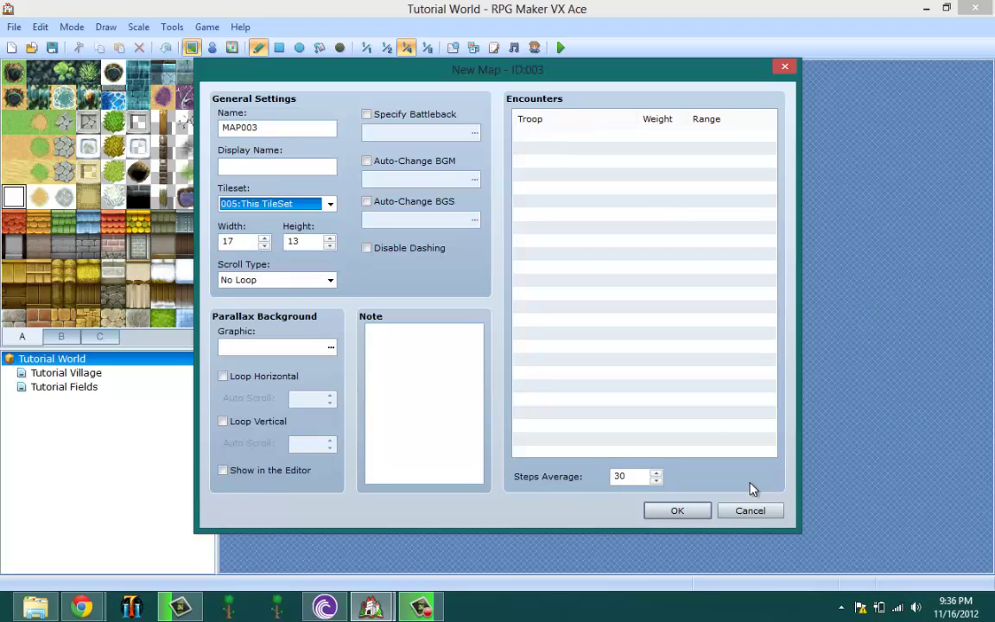
pyautogui.click(670, 511)
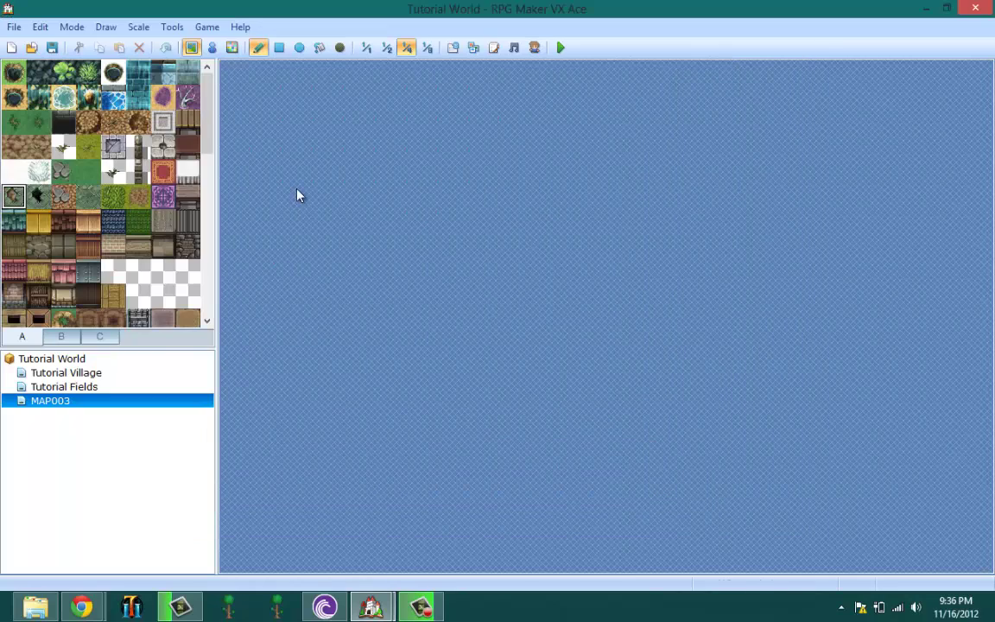
# - Set the map scale to 1/2 and paint a long strip across the map's middle
pyautogui.click(386, 48)
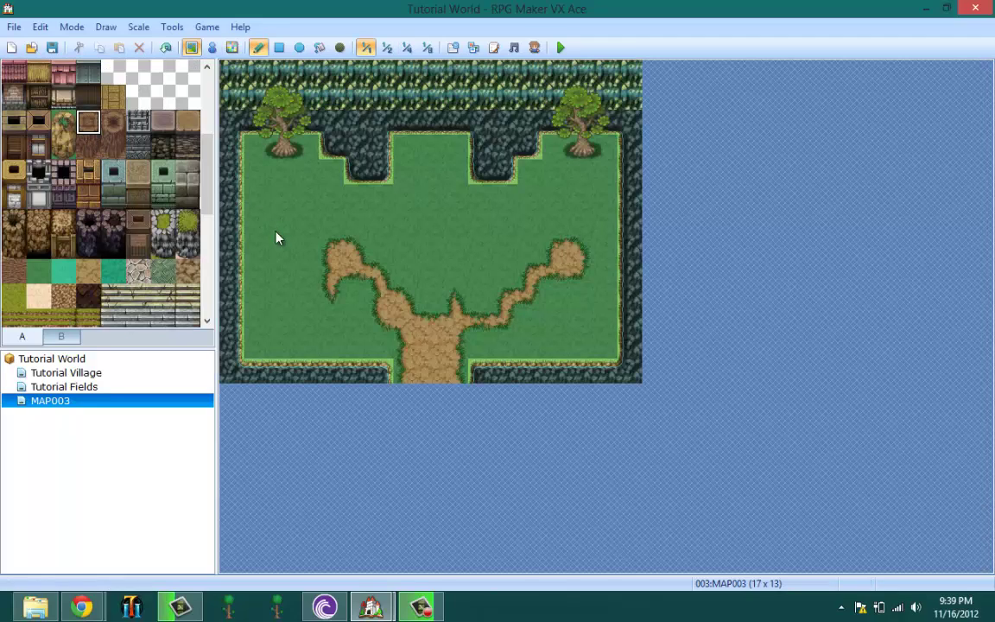
pyautogui.moveTo(336, 246); pyautogui.dragTo(544, 246)
pyautogui.hotkey('ctrl', 'z')
pyautogui.moveTo(280, 271); pyautogui.dragTo(536, 271)
# - Paint a brown dirt-cliff block on the left grass
pyautogui.click(88, 147)
pyautogui.click(281, 296)
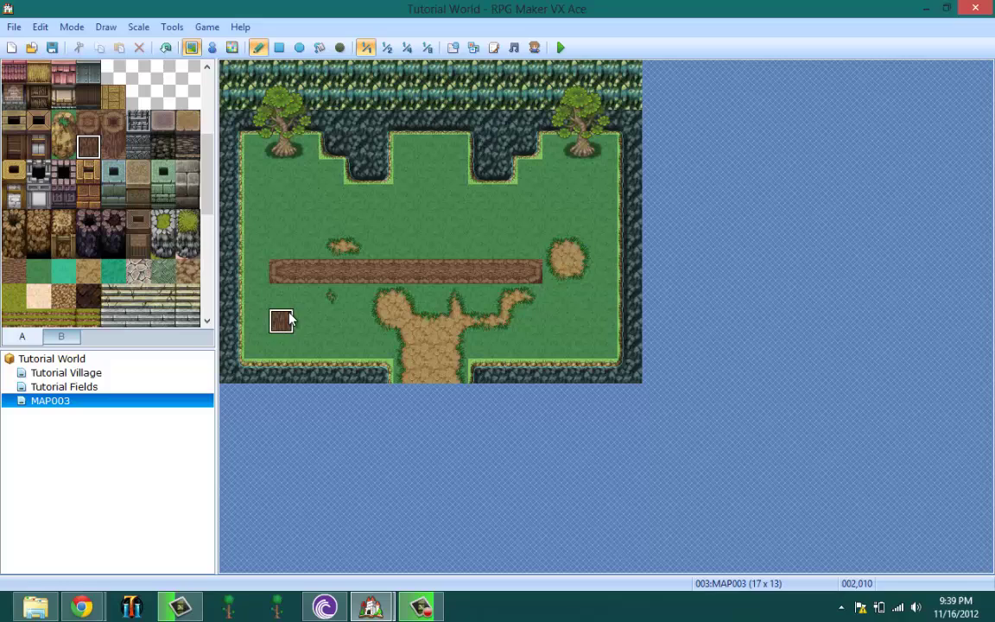
pyautogui.moveTo(294, 298)
pyautogui.mouseDown()
pyautogui.moveTo(480, 321)
pyautogui.moveTo(484, 333)
pyautogui.moveTo(502, 313)
pyautogui.moveTo(381, 323)
pyautogui.mouseUp()
pyautogui.moveTo(311, 321)
pyautogui.mouseDown()
pyautogui.moveTo(365, 301)
pyautogui.moveTo(307, 303)
pyautogui.moveTo(279, 318)
pyautogui.mouseUp()
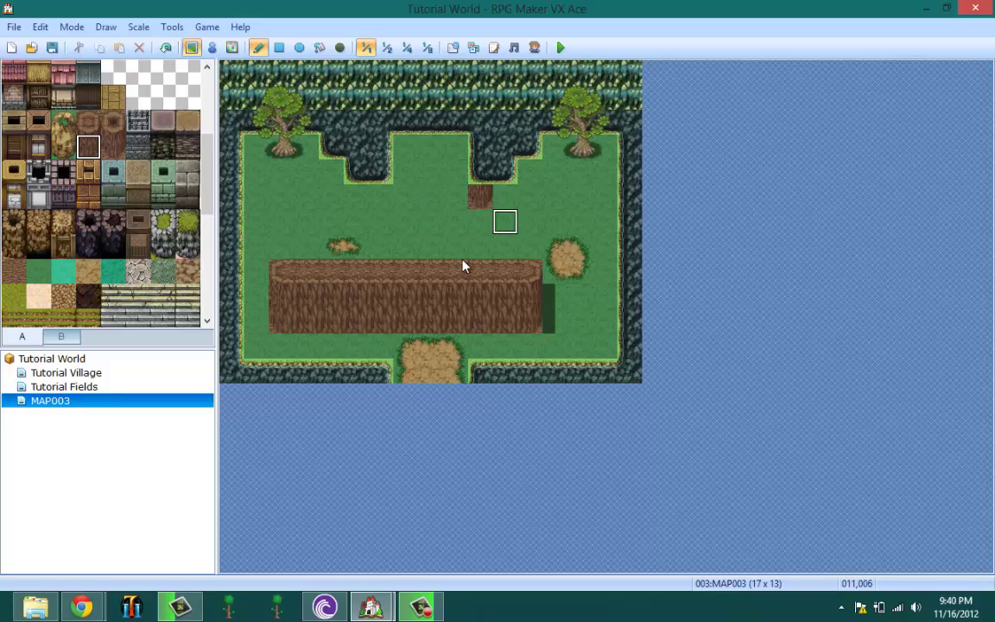
# - Add small dirt-cliff blocks on the upper grass, including a two-tile block on the right
pyautogui.click(479, 170)
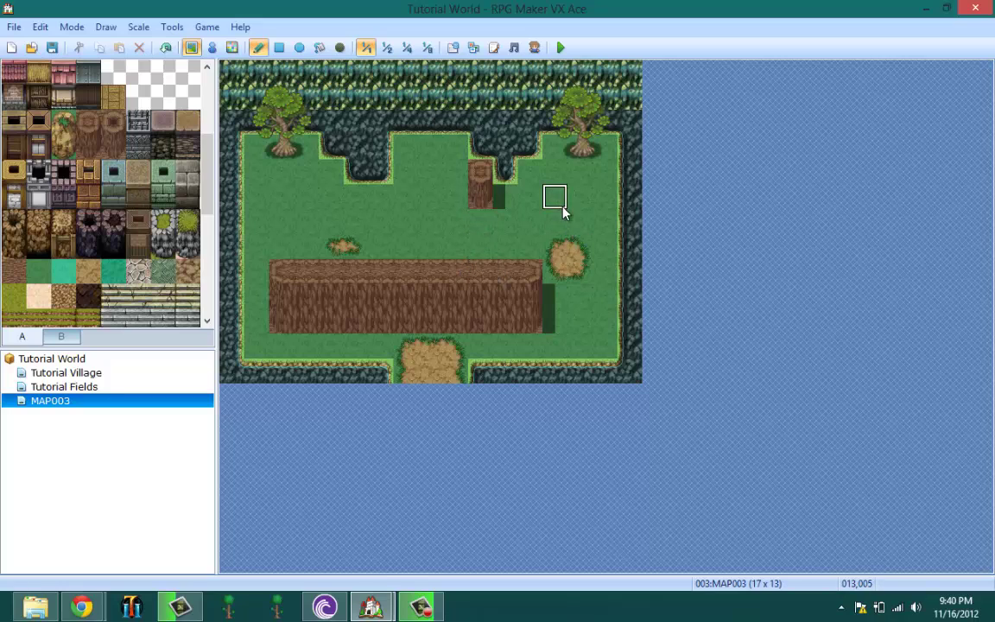
pyautogui.moveTo(562, 208); pyautogui.dragTo(578, 195)
pyautogui.click(579, 221)
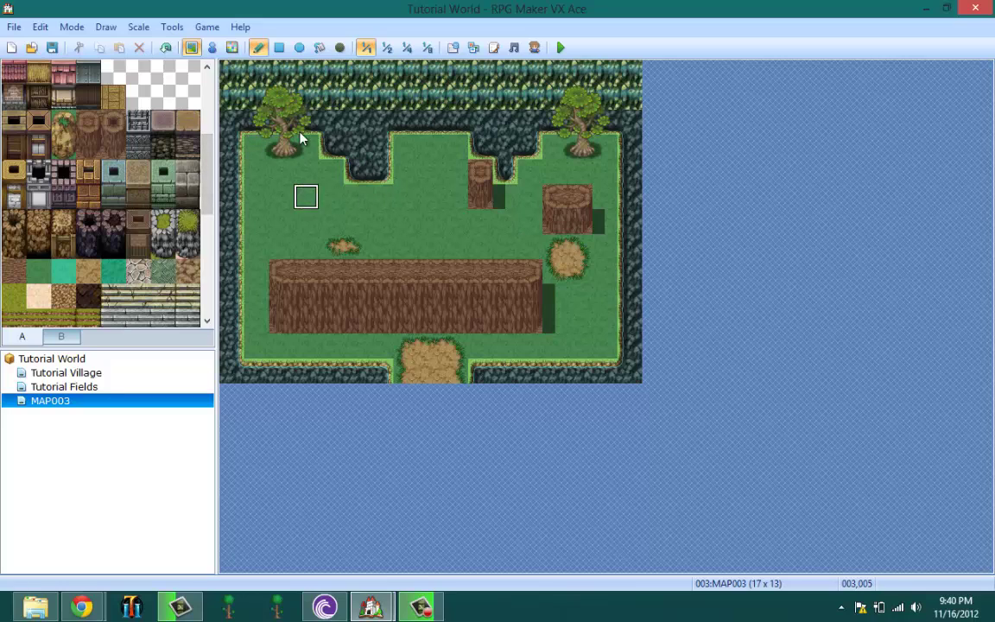
# - Stamp the large 3x3 tree from tab B onto the middle grass above the cliff
pyautogui.click(57, 336)
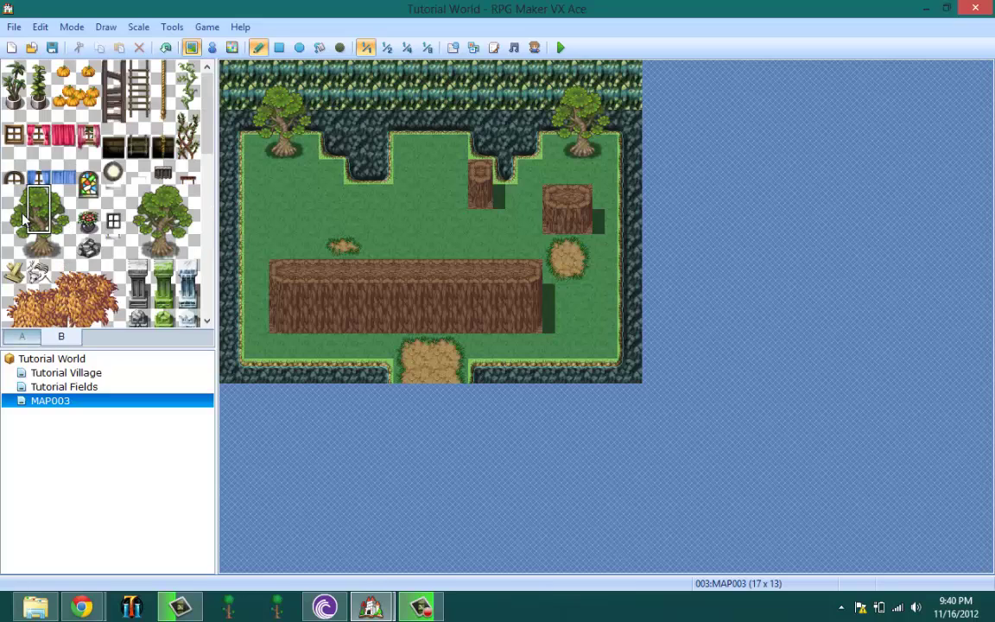
pyautogui.moveTo(13, 194); pyautogui.dragTo(64, 246)
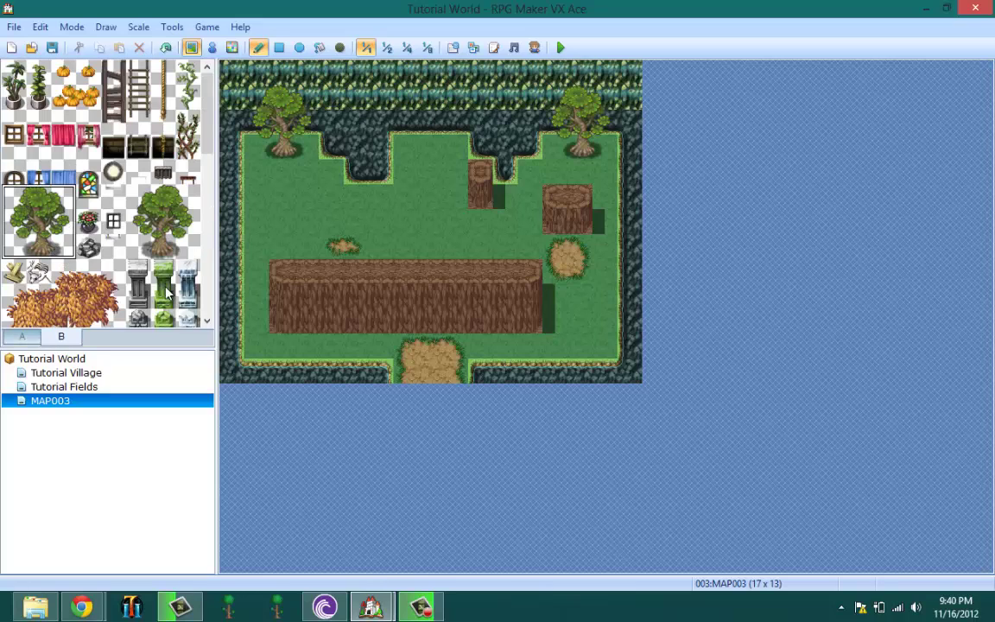
pyautogui.click(388, 200)
pyautogui.rightClick(429, 253)
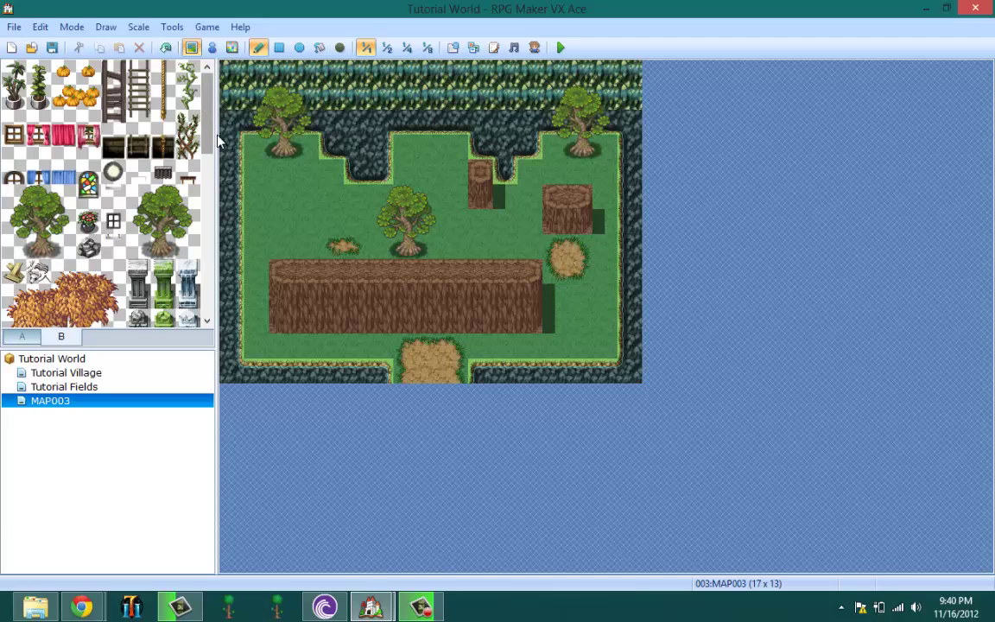
pyautogui.scroll(-3, 197, 95)
pyautogui.scroll(3, 49, 105)
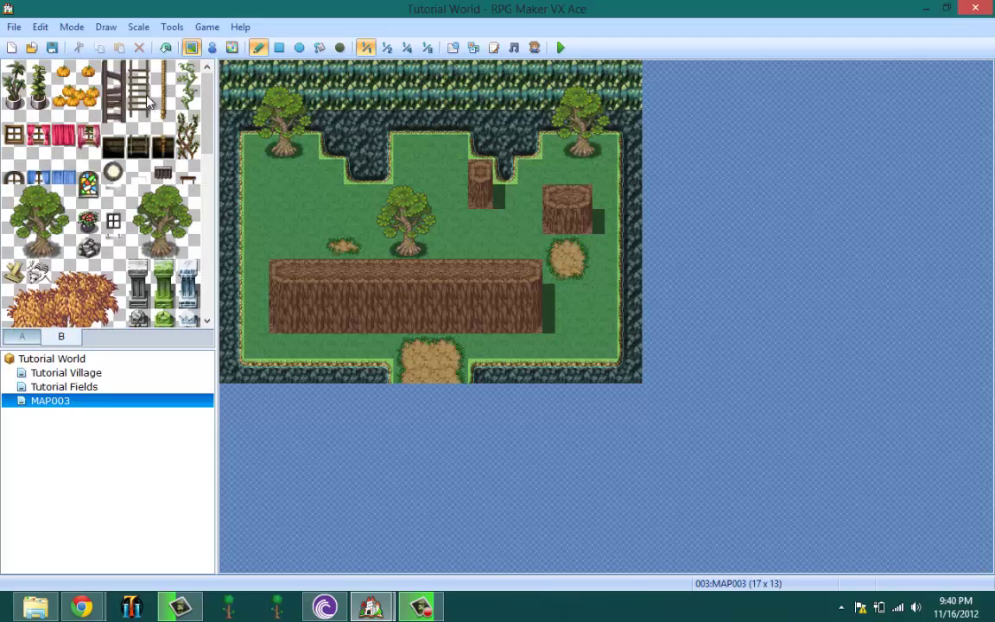
pyautogui.click(172, 29)
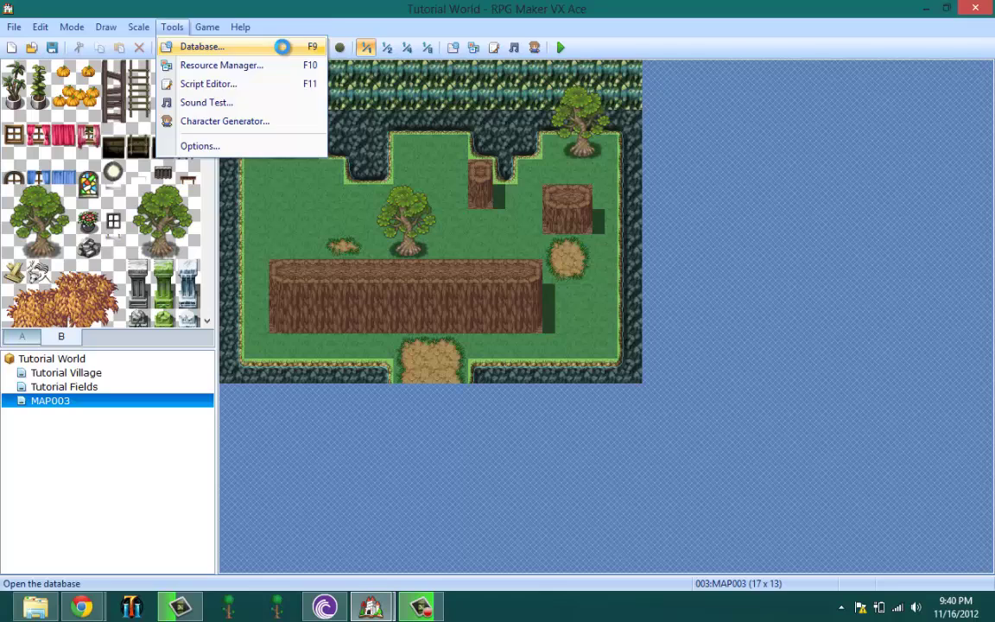
pyautogui.click(283, 46)
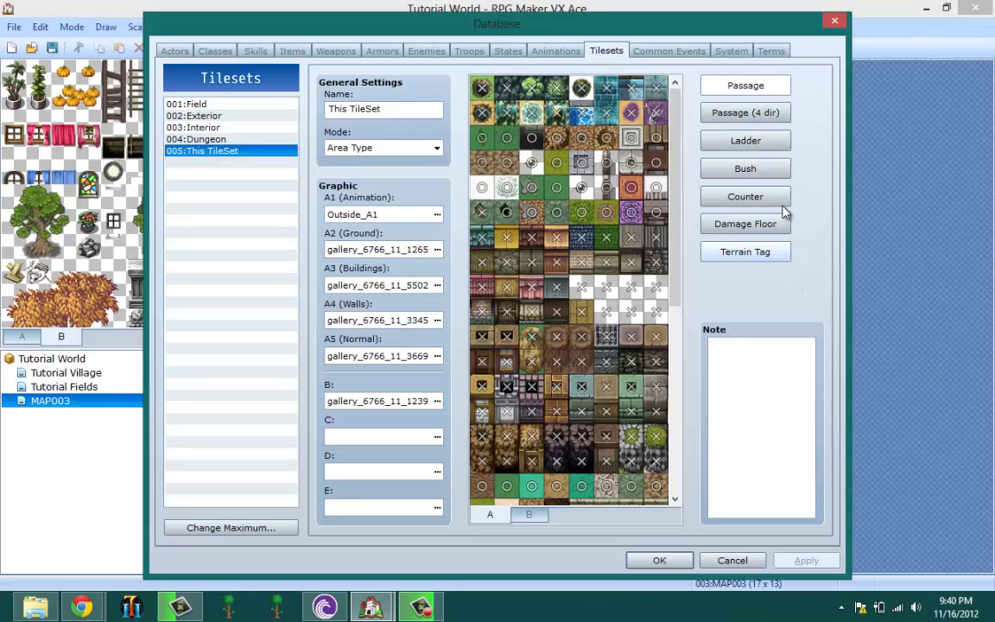
pyautogui.click(821, 417)
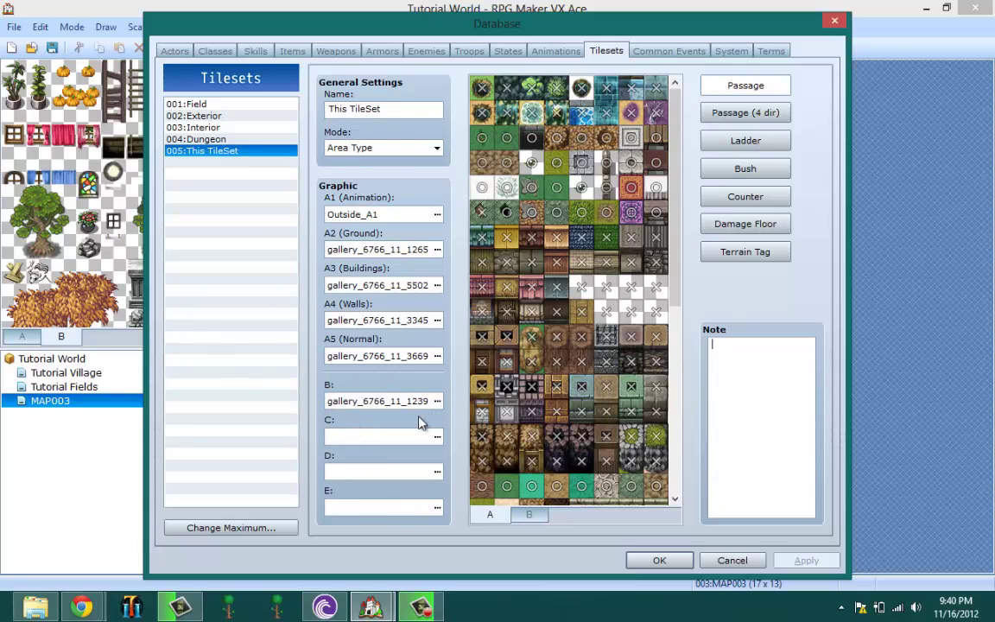
pyautogui.click(437, 436)
pyautogui.click(293, 354)
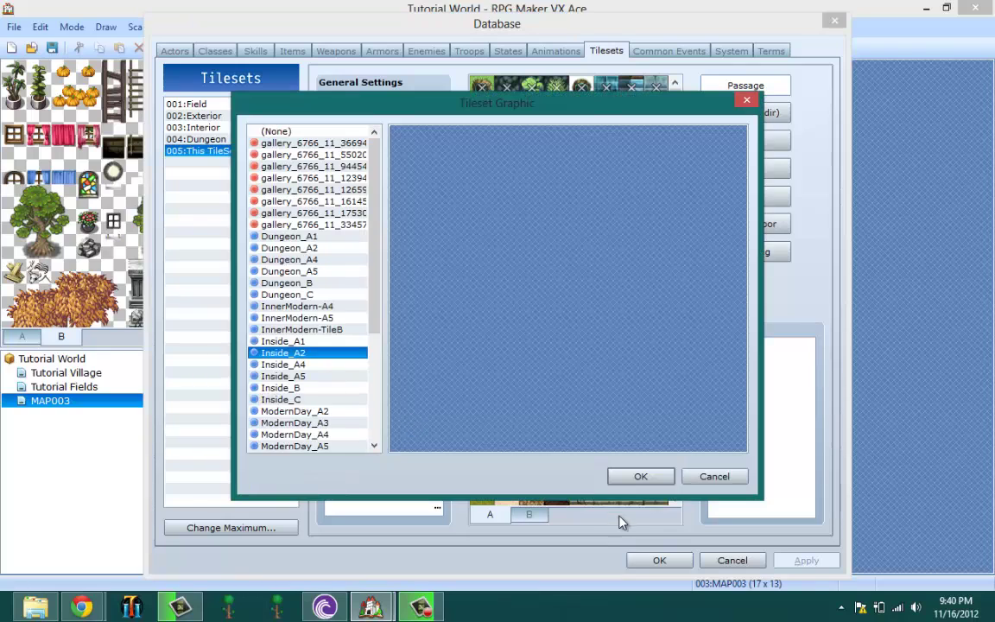
pyautogui.press('Escape')
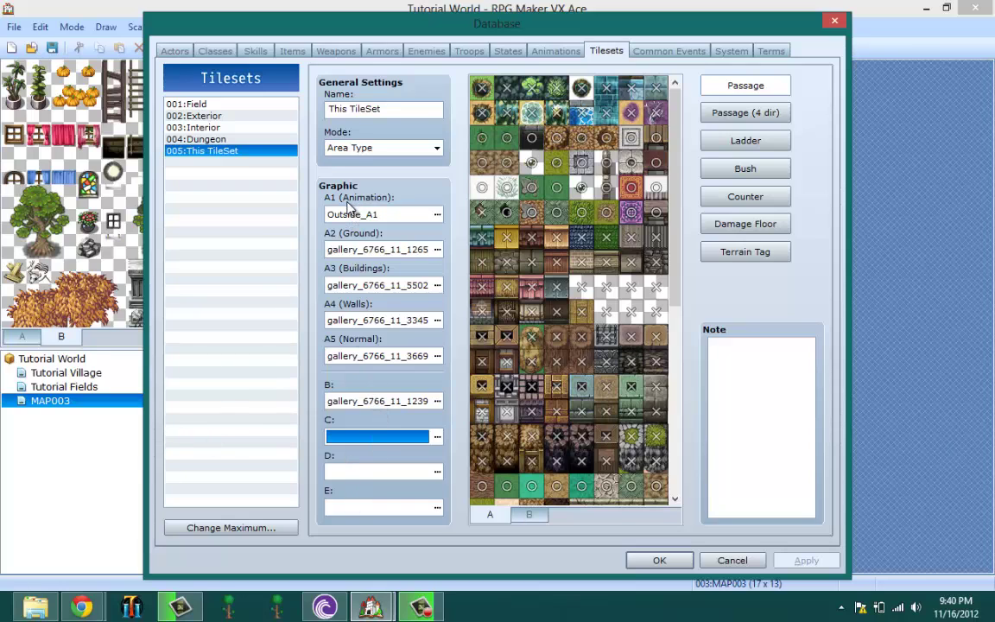
pyautogui.moveTo(337, 204)
pyautogui.click(733, 559)
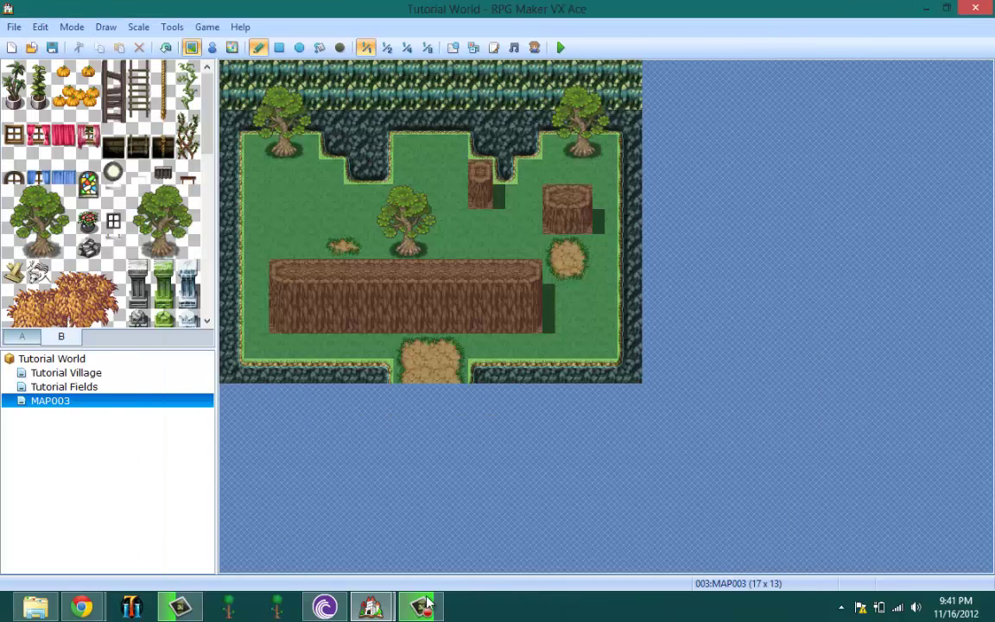